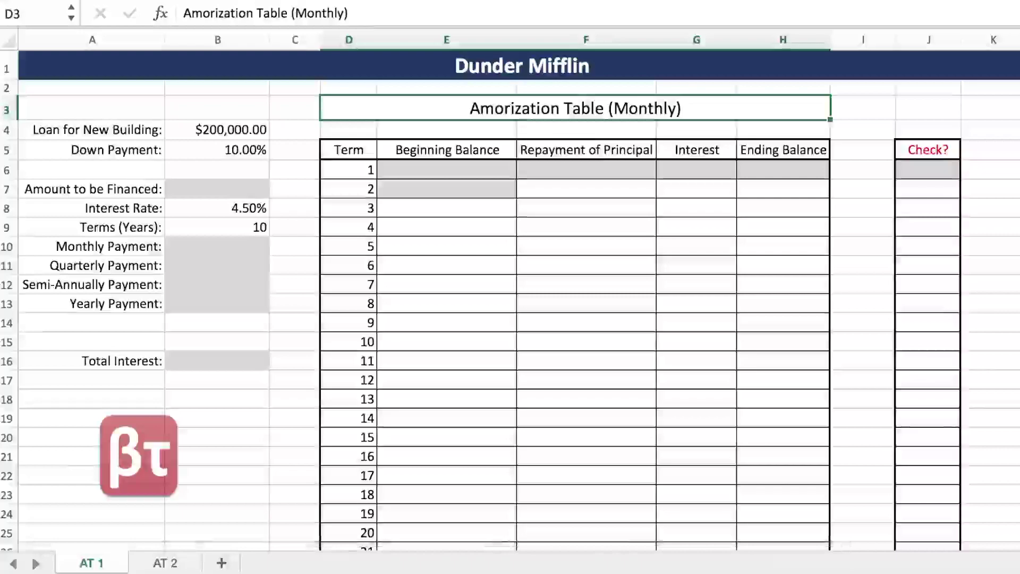
Step: Calculate the Amount to be Financed in B7 as the loan less the down payment, using =B4-(B5*B4)
click(257, 134)
click(256, 150)
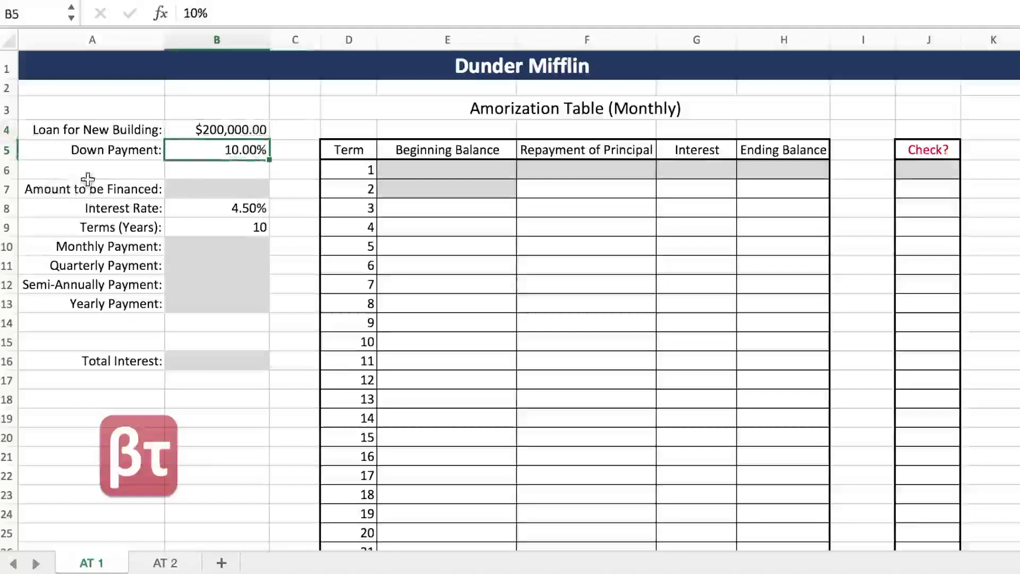
click(202, 193)
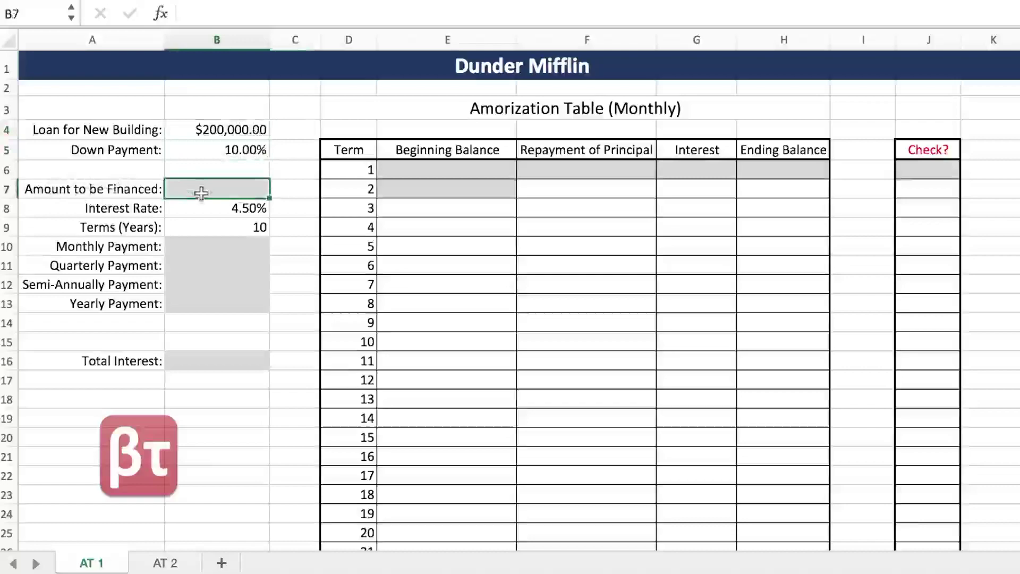
text(=)
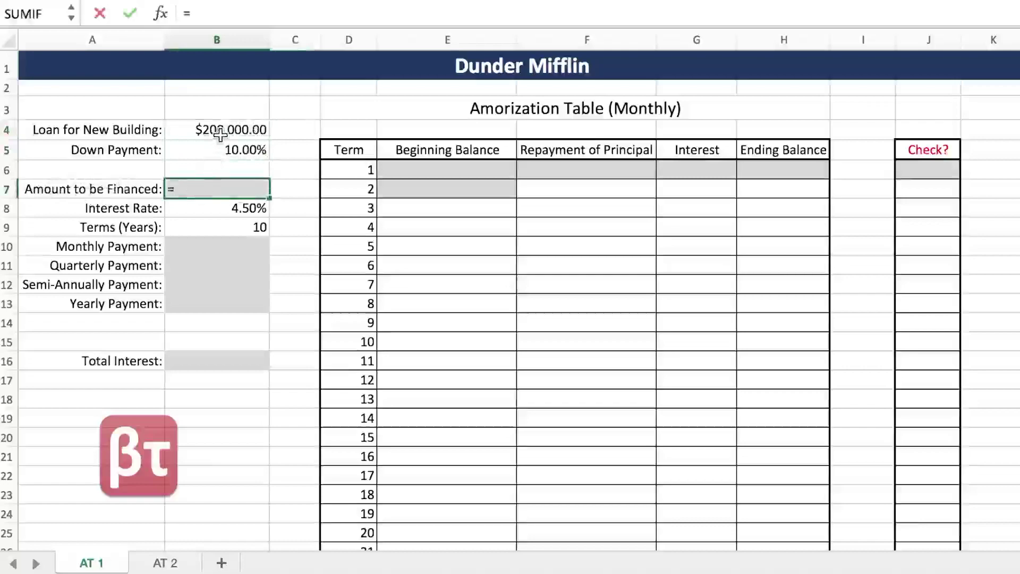
click(230, 129)
text(-()
click(230, 152)
text(*)
click(234, 130)
text())
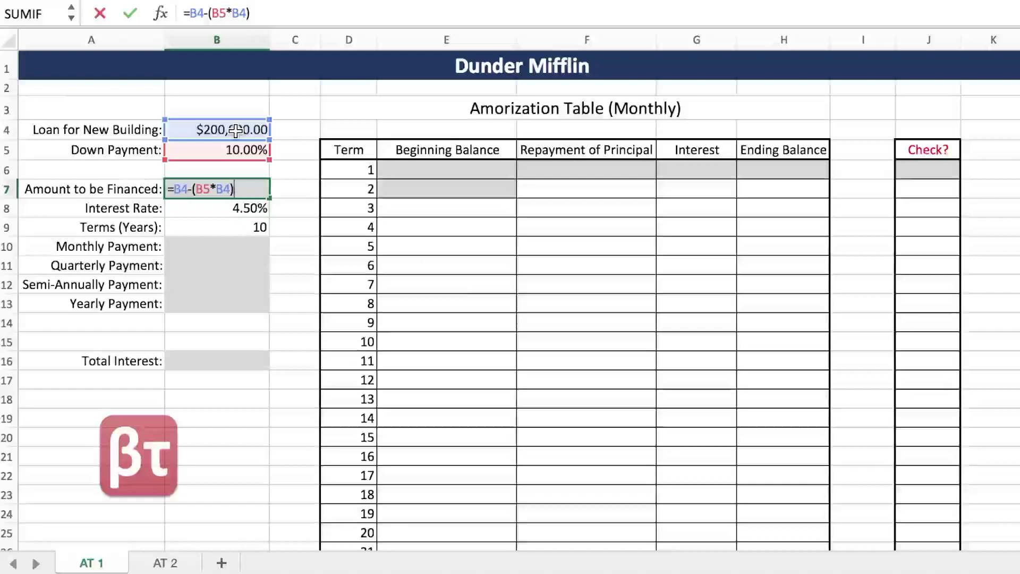
key(Return)
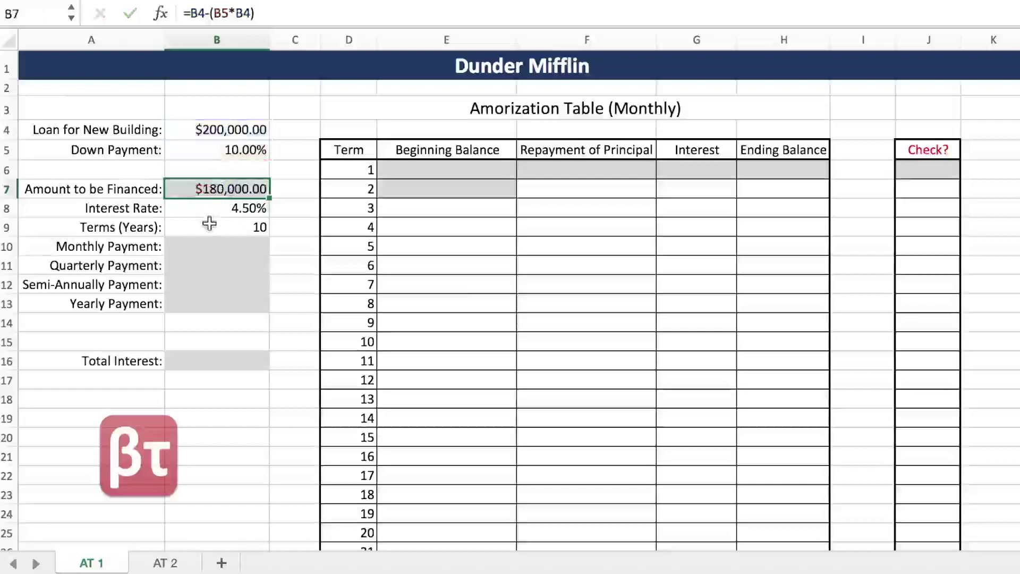
Step: Calculate the Monthly Payment in B10 with the formula =PMT(B8/12,B9*12,-B7)
click(207, 245)
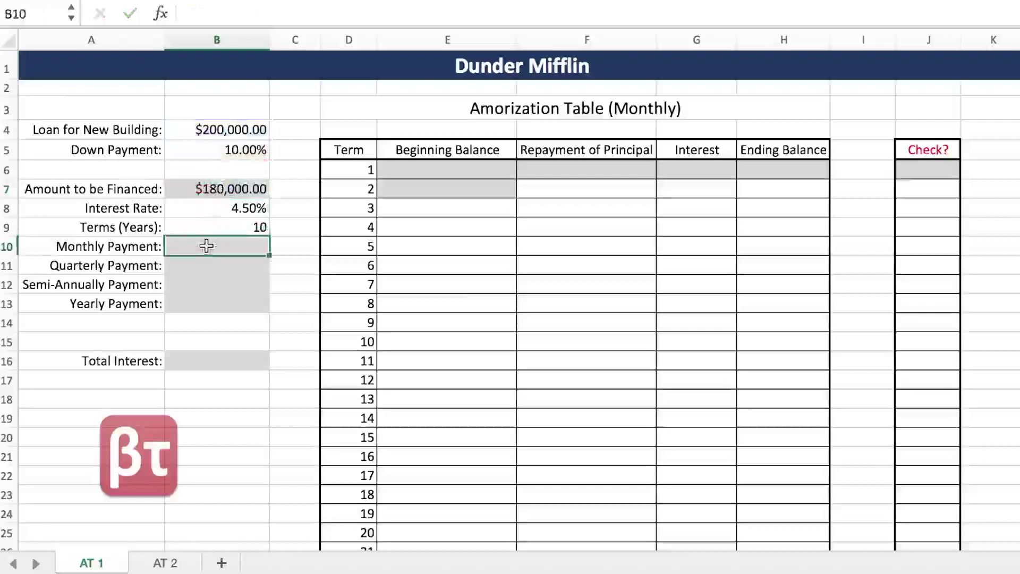
click(224, 209)
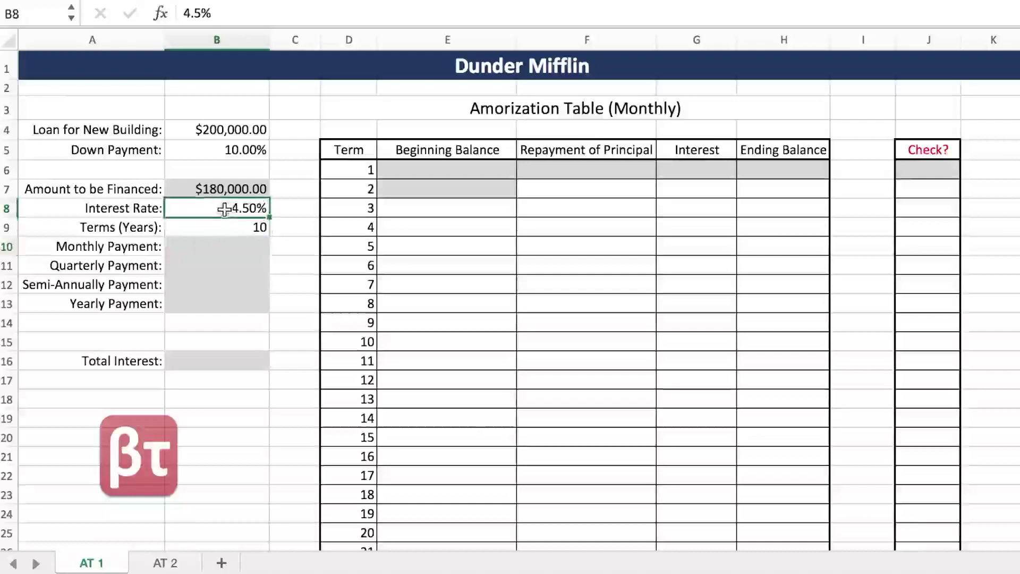
click(211, 226)
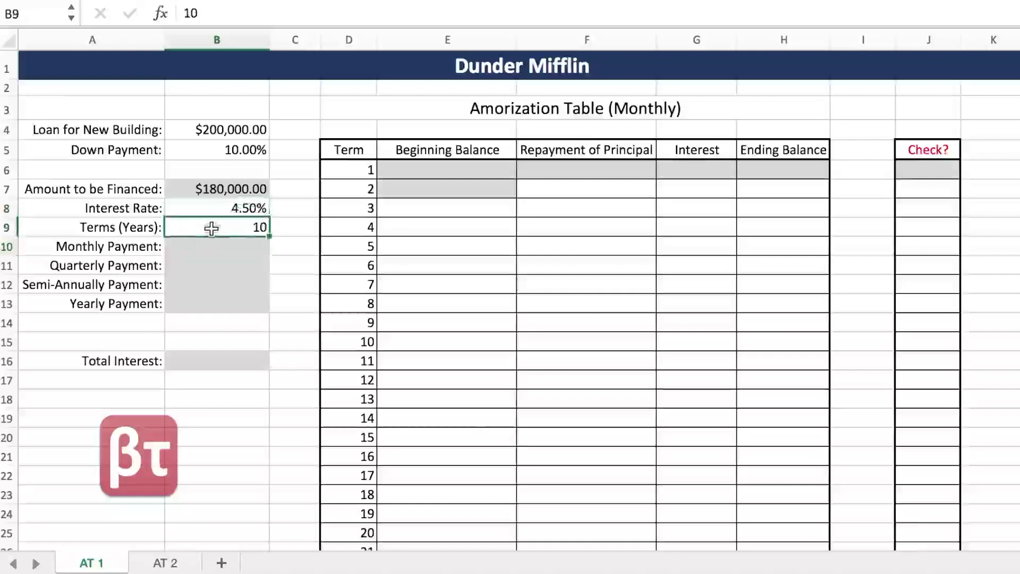
click(198, 248)
text(=PMT()
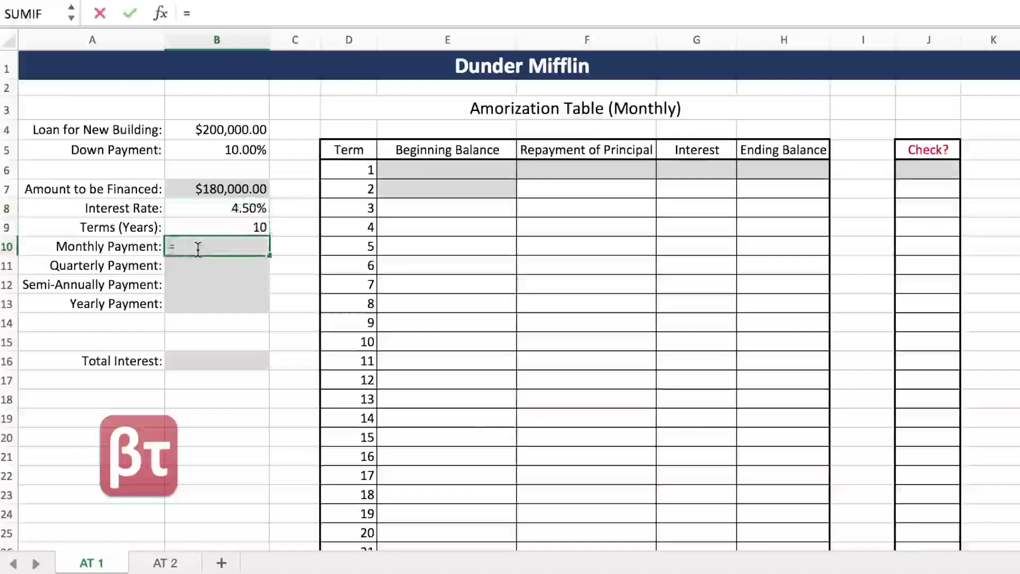
click(229, 211)
text(/12,)
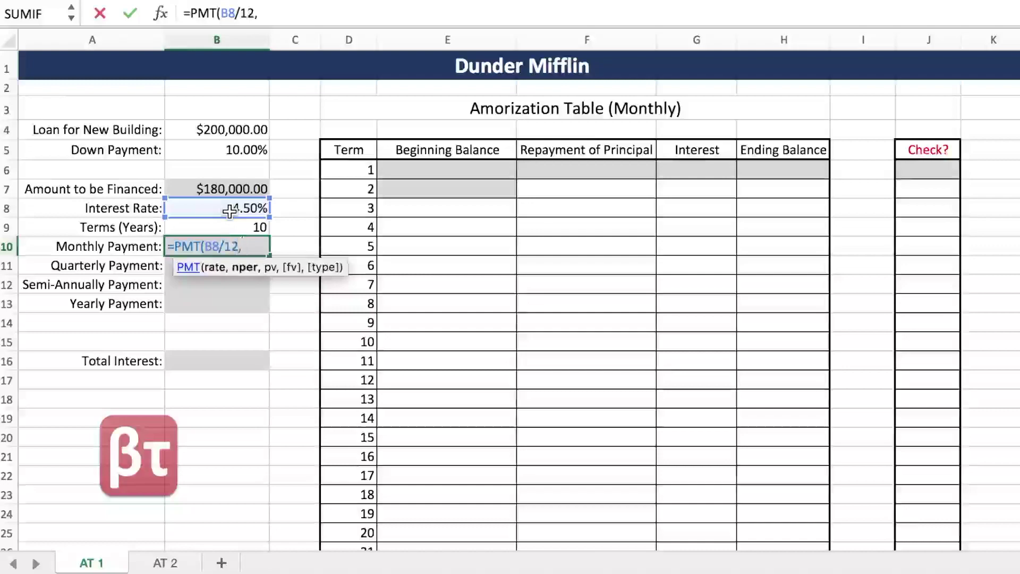
click(225, 225)
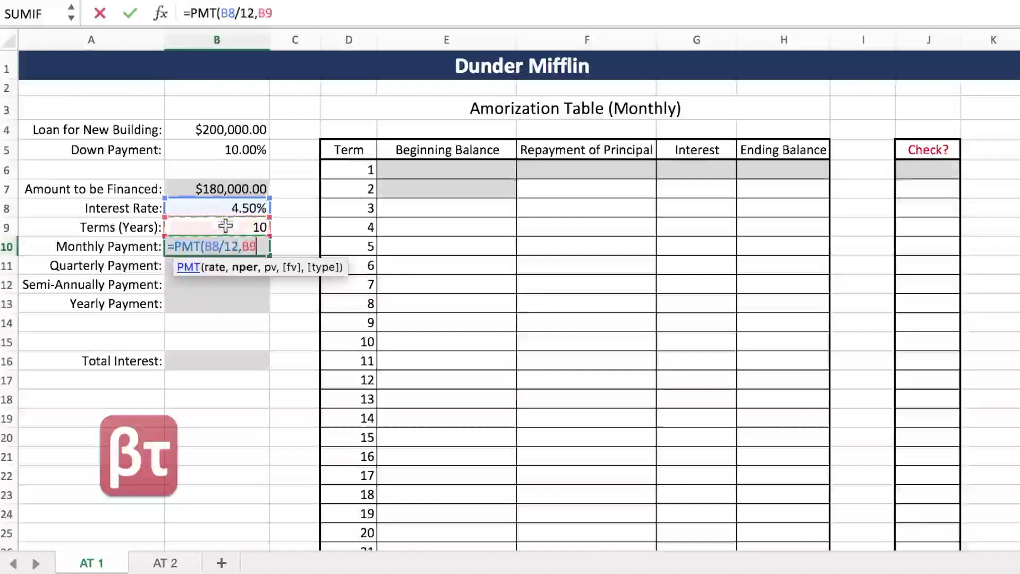
text(*)
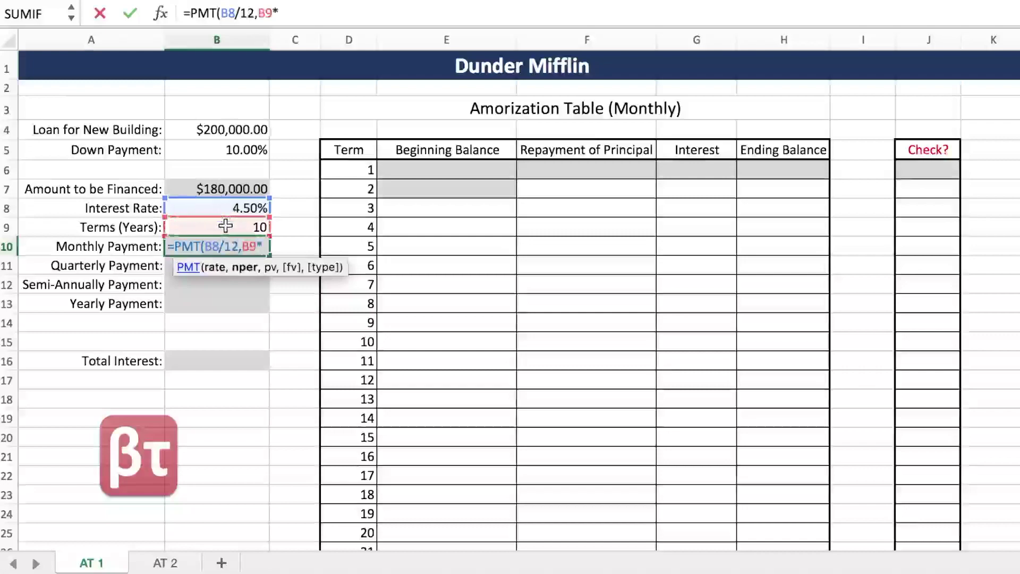
text(12,)
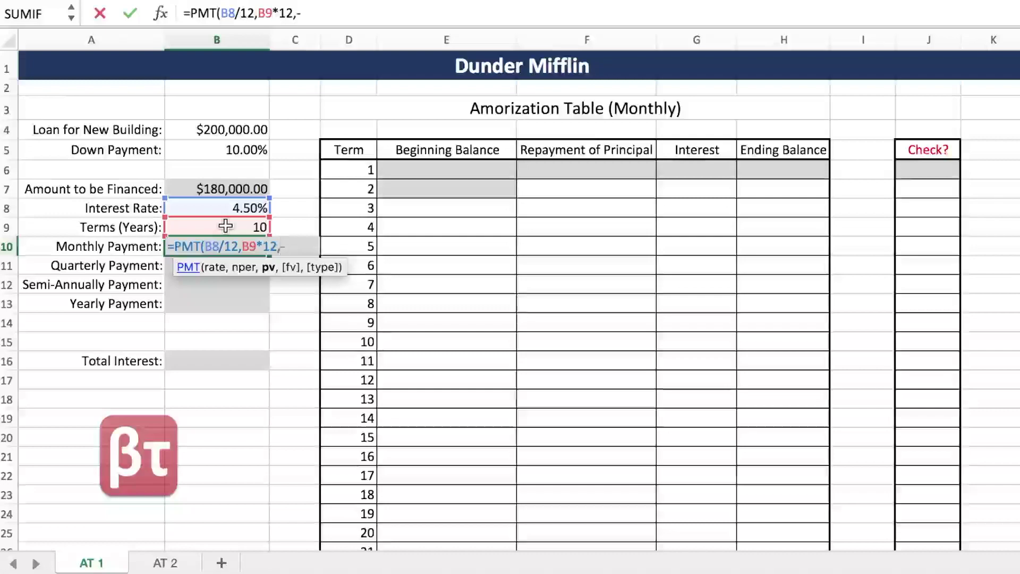
text(-)
click(238, 190)
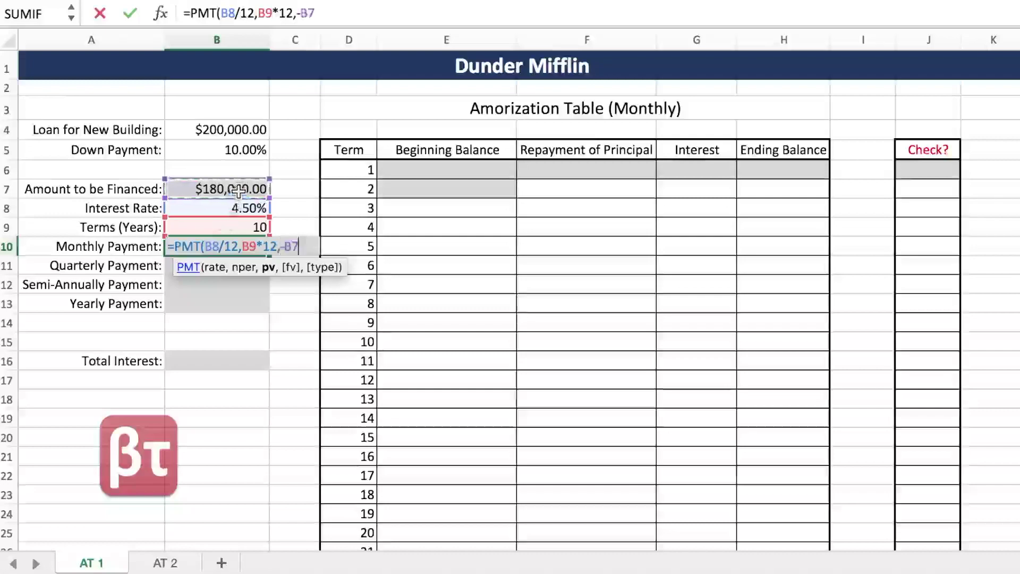
text())
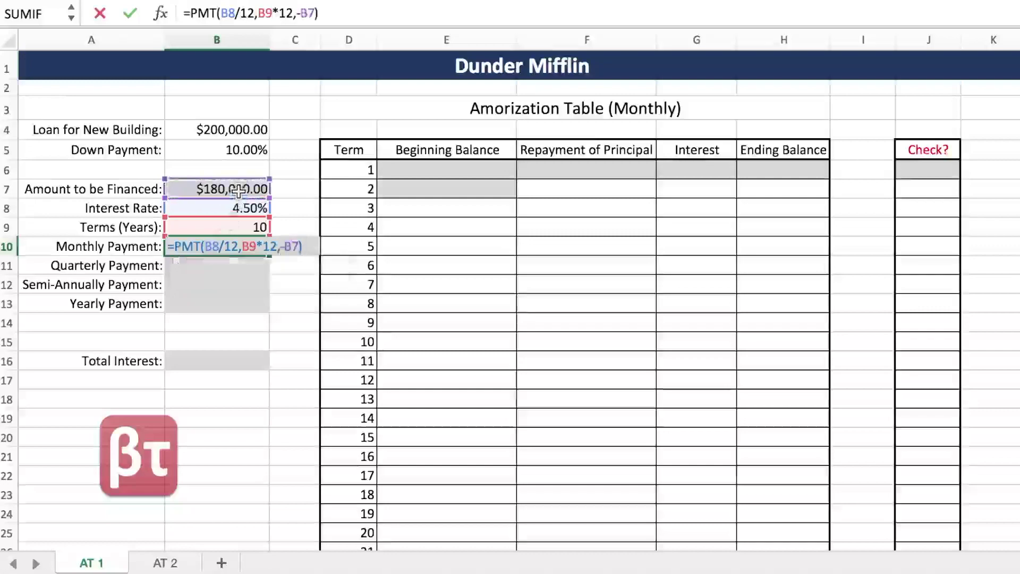
key(ctrl+Return)
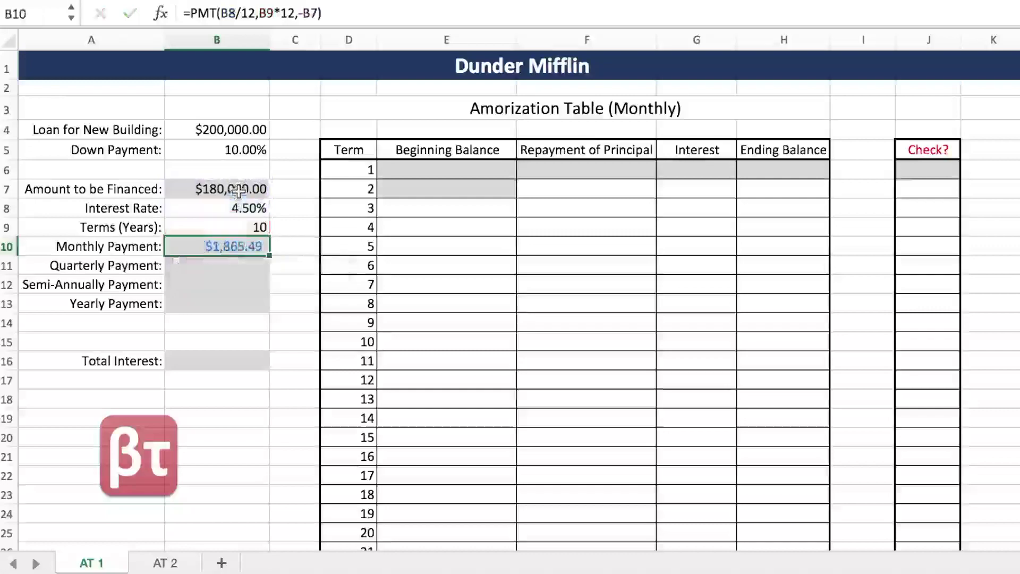
Step: Calculate the Quarterly Payment in B11 with the formula =PMT(B8/4,B9*4,-B7)
key(Down)
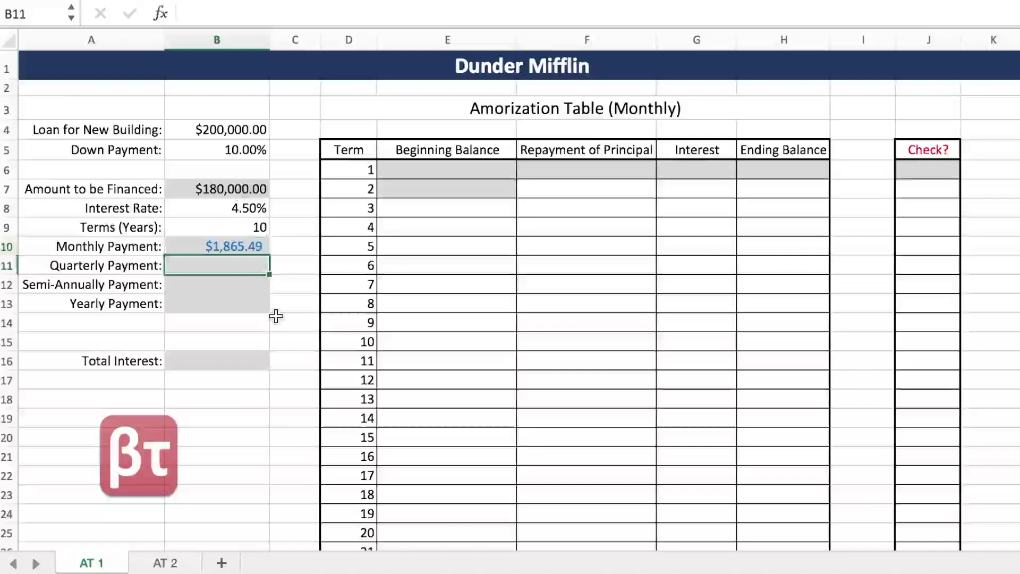
click(106, 265)
click(96, 288)
click(96, 303)
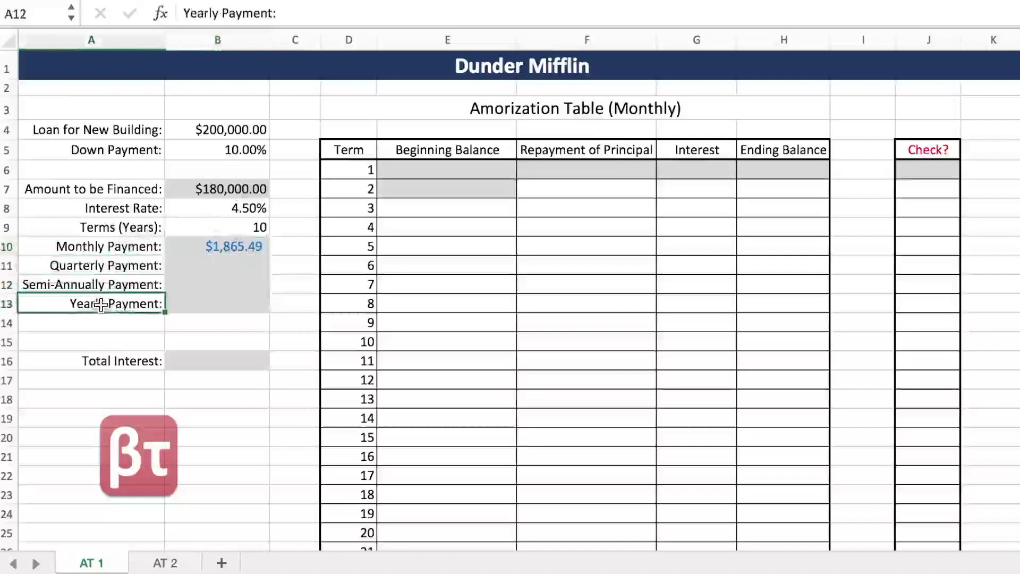
click(204, 267)
text(=)
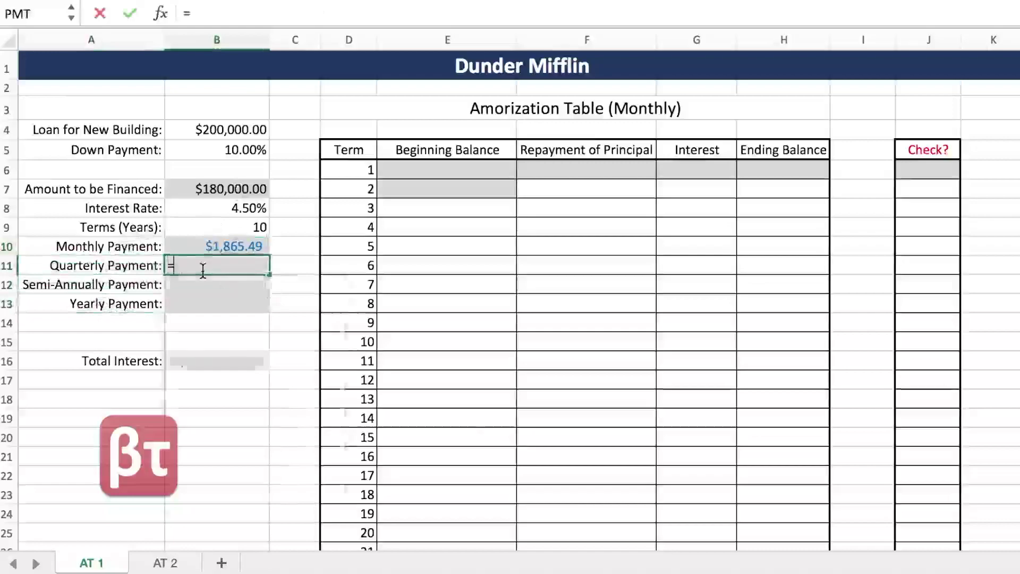
text(PMT()
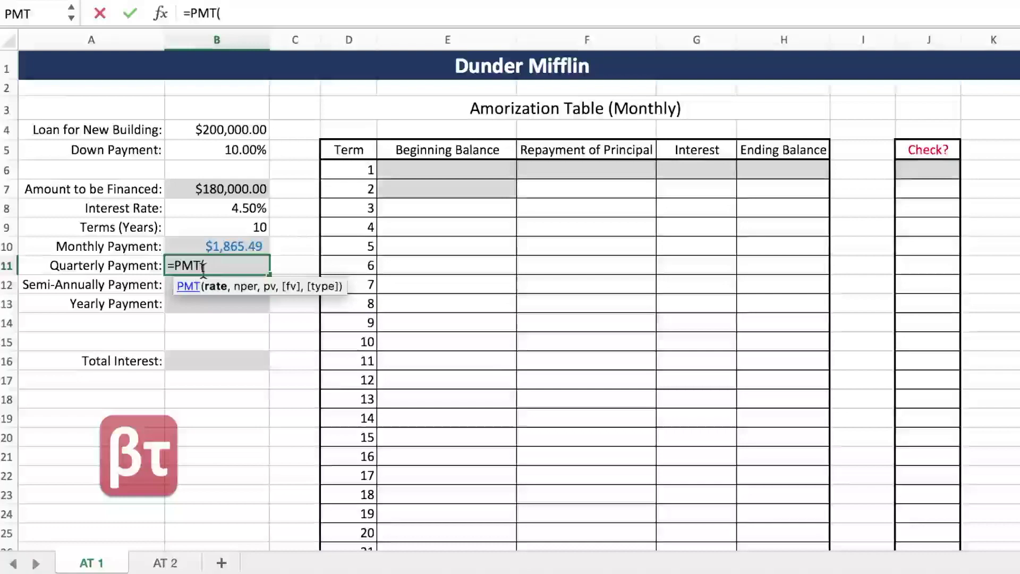
click(241, 209)
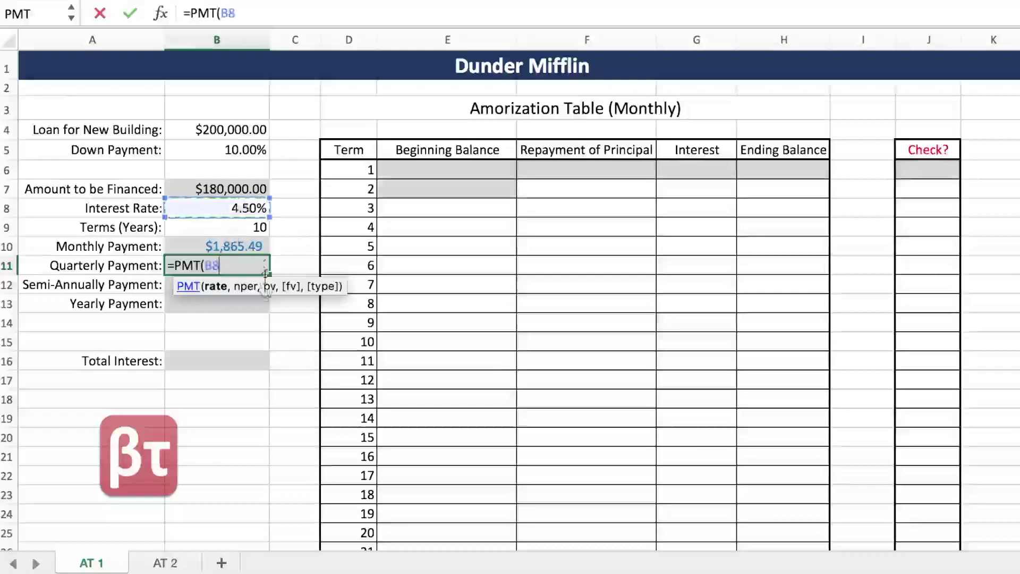
text(/4,)
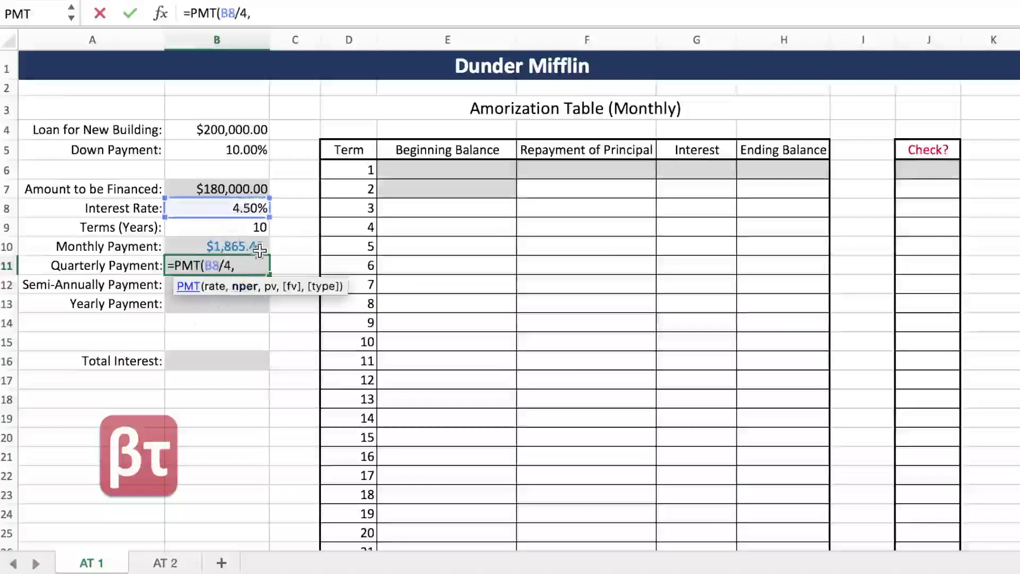
click(263, 227)
text(*4,-)
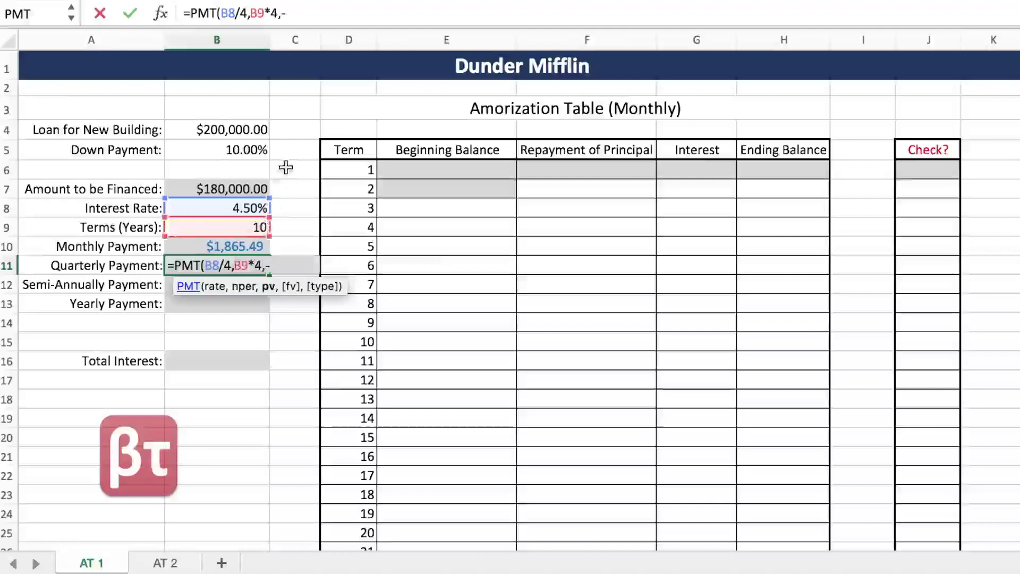
click(259, 187)
key(ctrl+Return)
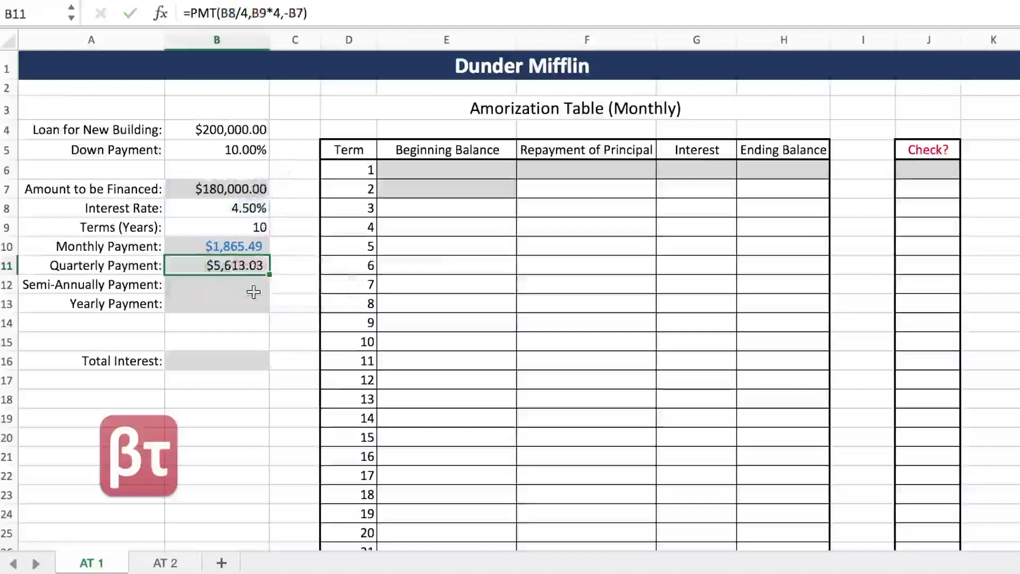
Step: Calculate the Semi-Annually Payment in B12 with the formula =PMT(B8/2,B9*2,-B7)
click(268, 289)
text(=PMT()
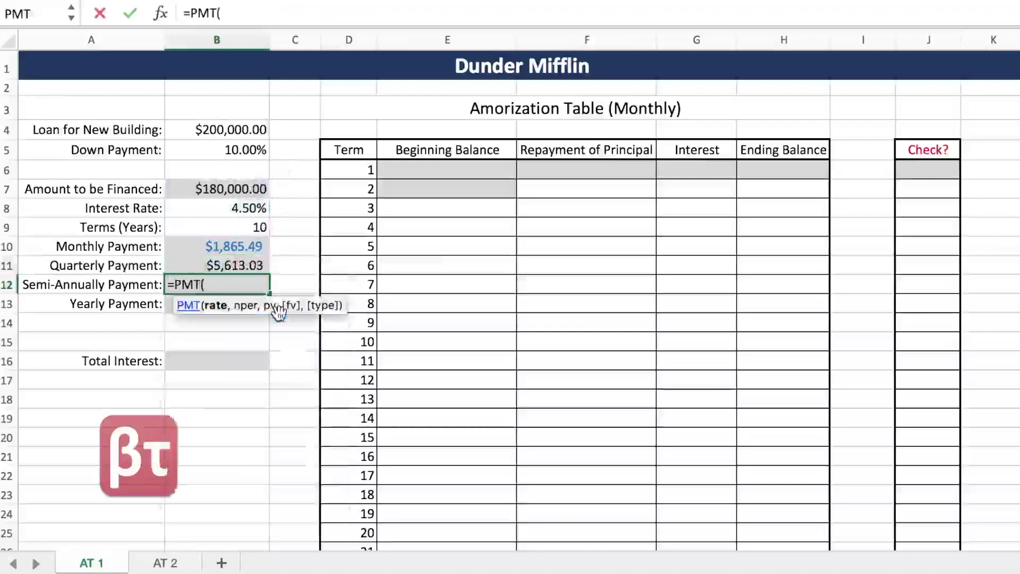
click(245, 208)
text(/2,)
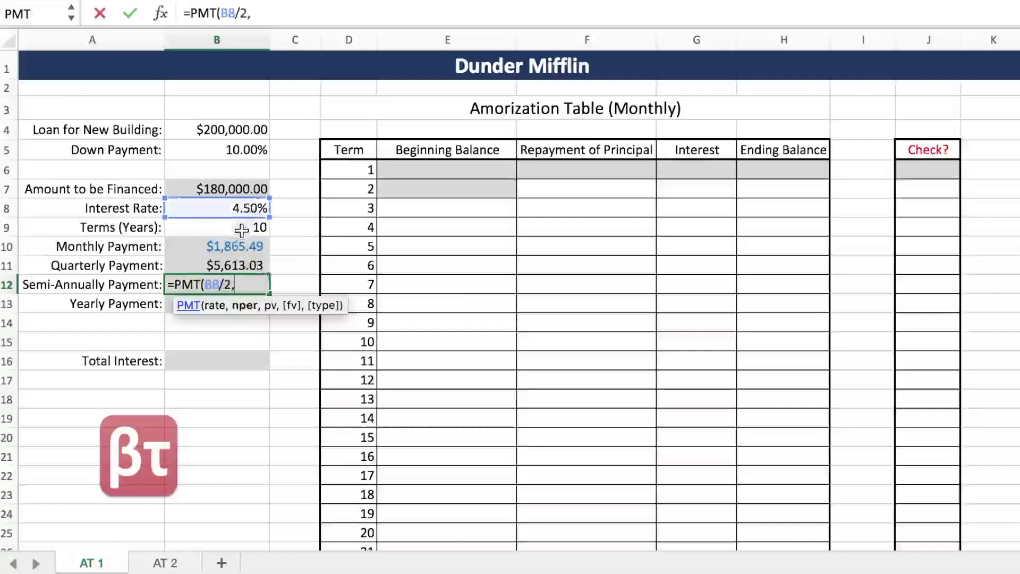
click(242, 228)
text(*2,-)
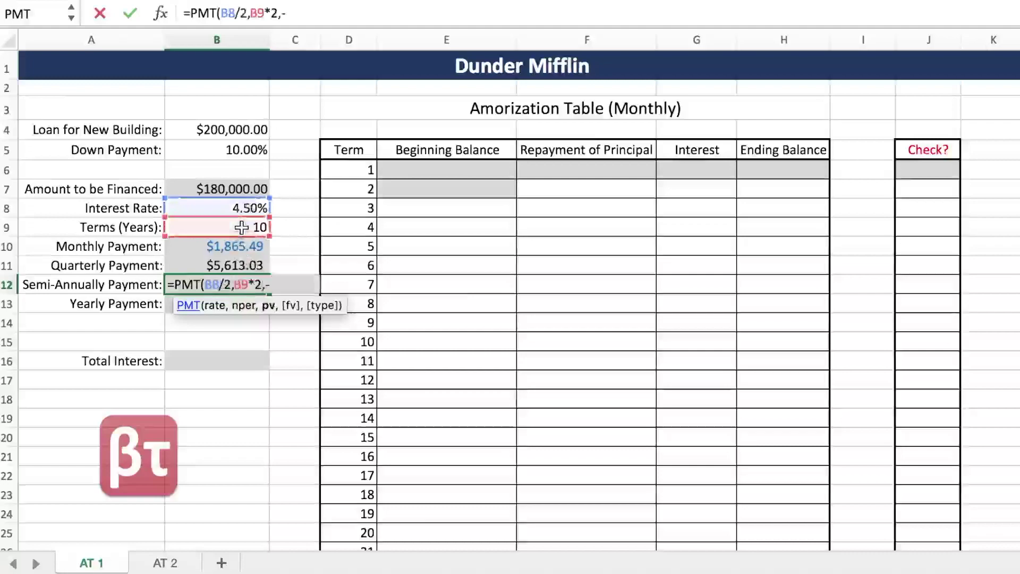
click(241, 189)
text())
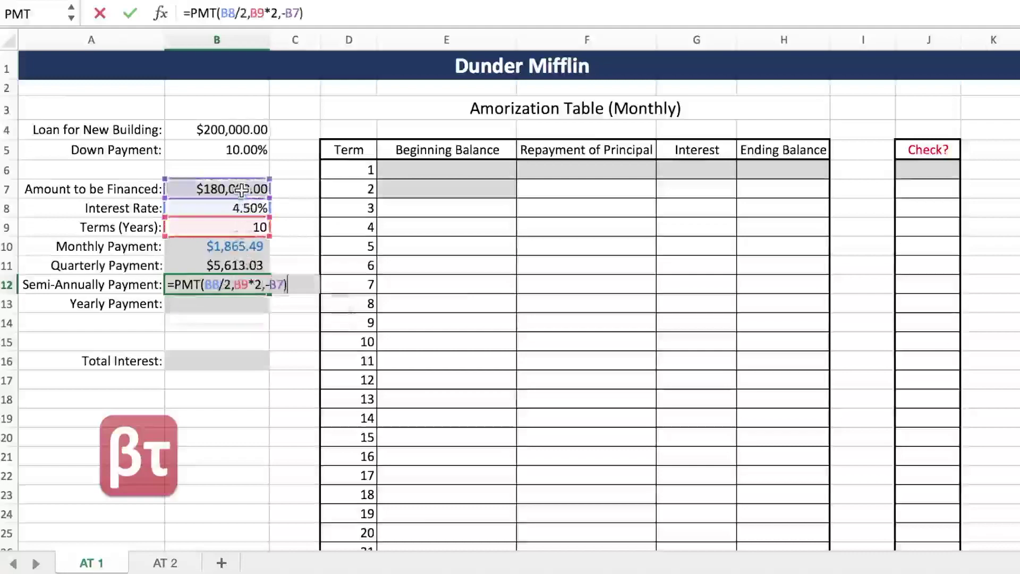
key(Return)
Step: Calculate the Yearly Payment in B13 with the formula =PMT(B8,B9,-B7)
click(236, 302)
text(=)
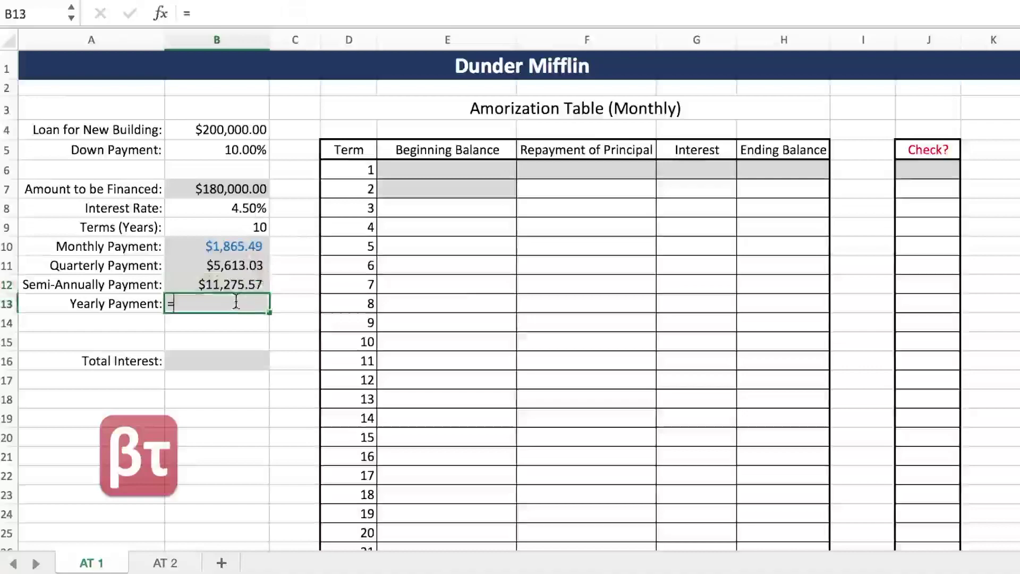
text(PMT()
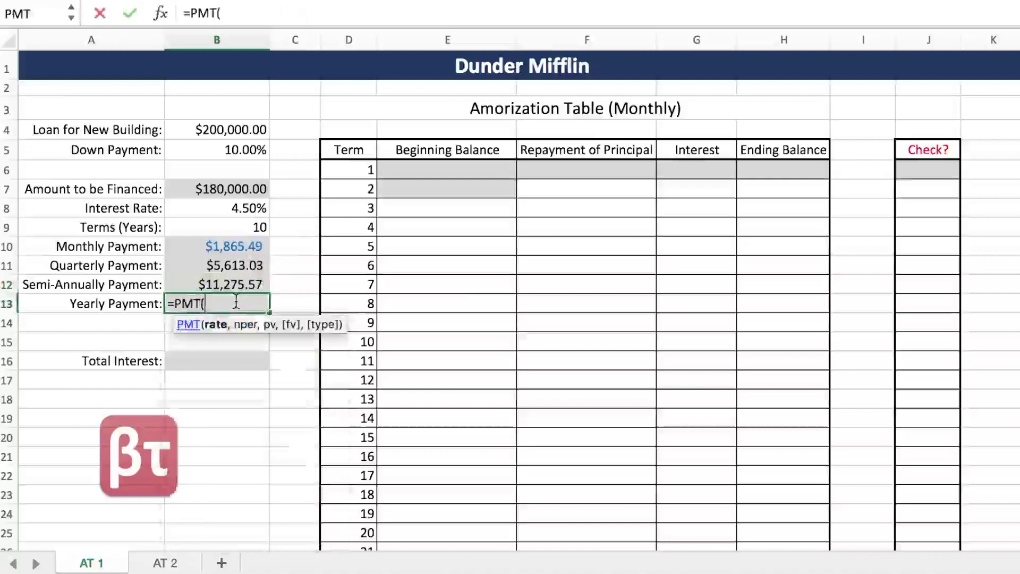
click(245, 210)
text(,)
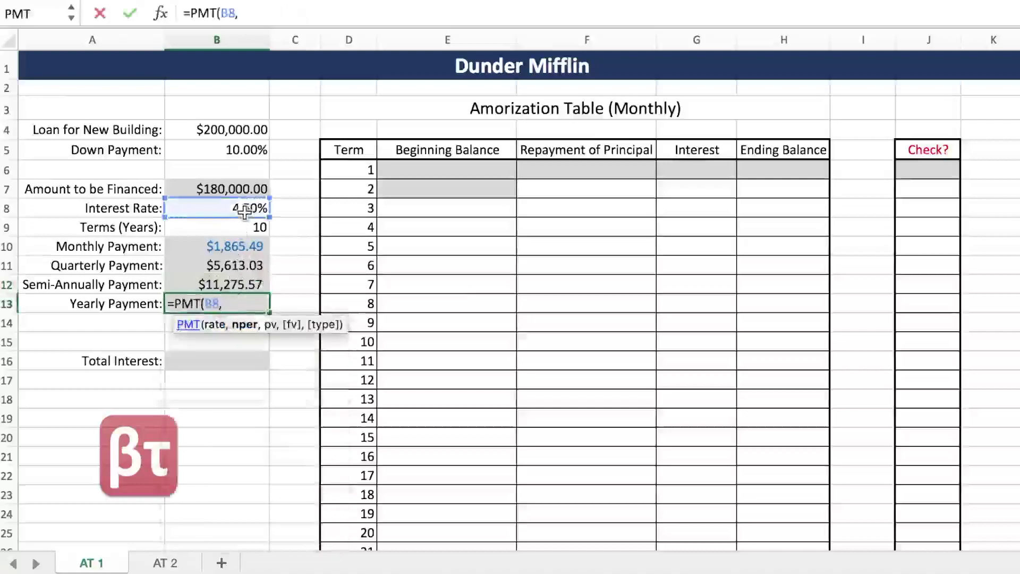
click(248, 228)
text(,-)
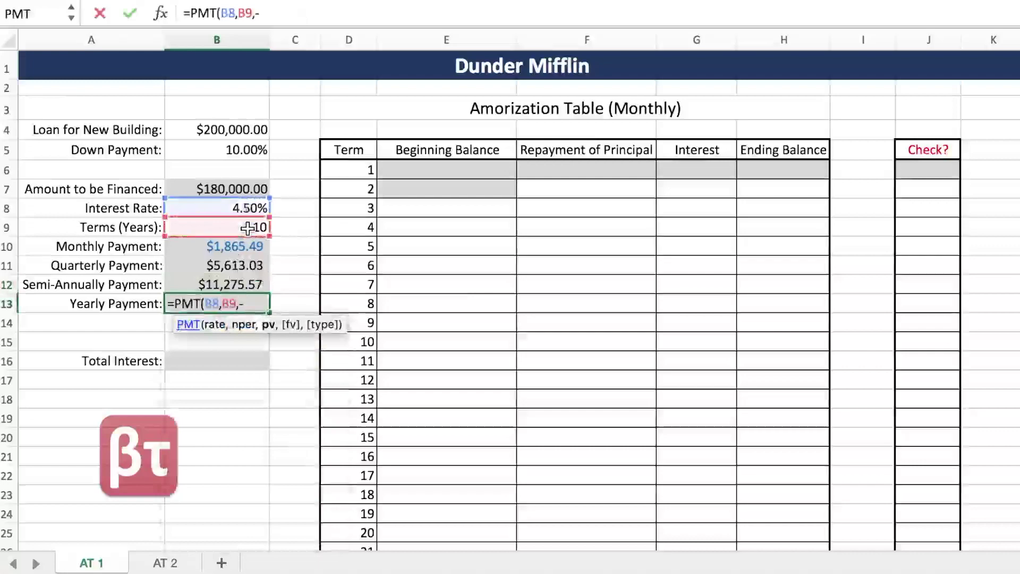
click(234, 189)
text())
click(247, 246)
click(247, 285)
click(249, 303)
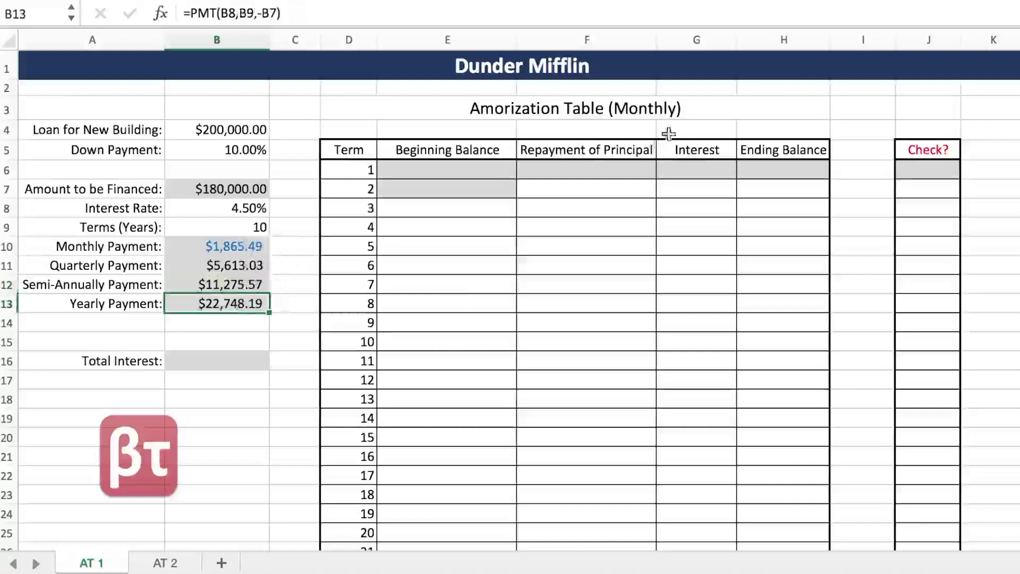
Step: Examine the monthly amortization table's columns, its shaded starting cells and the full range of terms, along with the Monthly Payment cell
click(671, 107)
click(189, 248)
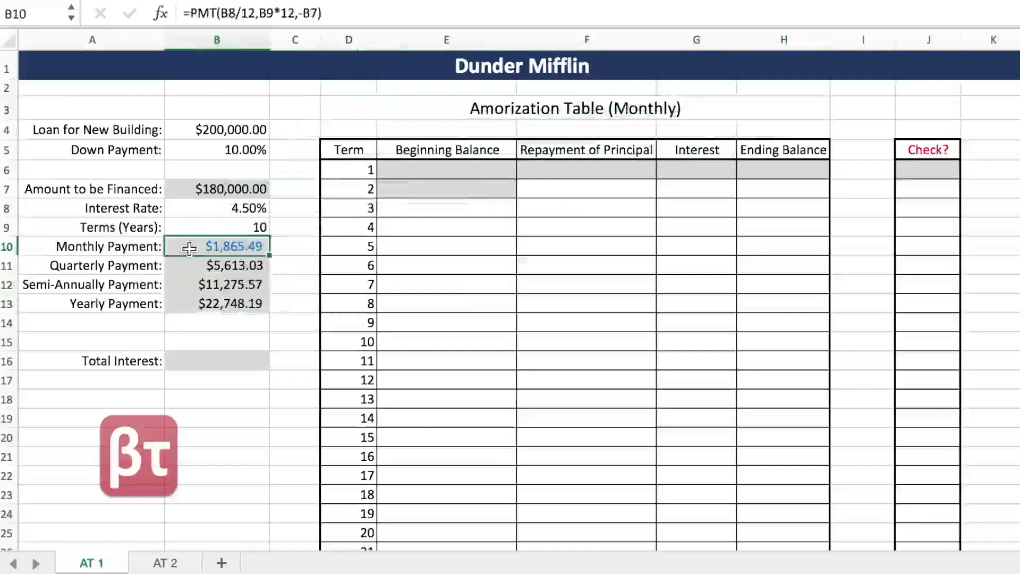
click(417, 167)
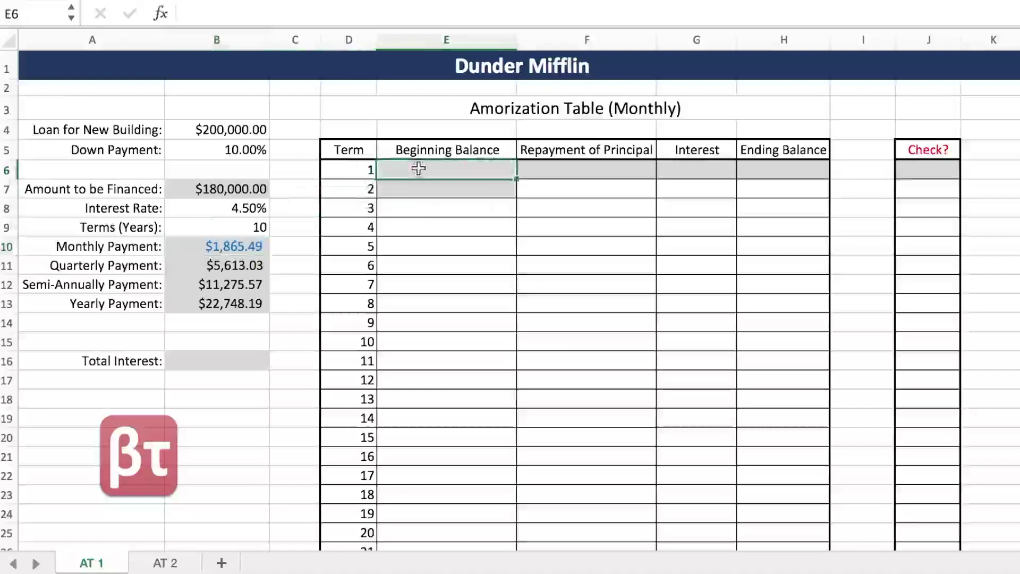
click(558, 169)
click(667, 175)
click(773, 168)
click(429, 193)
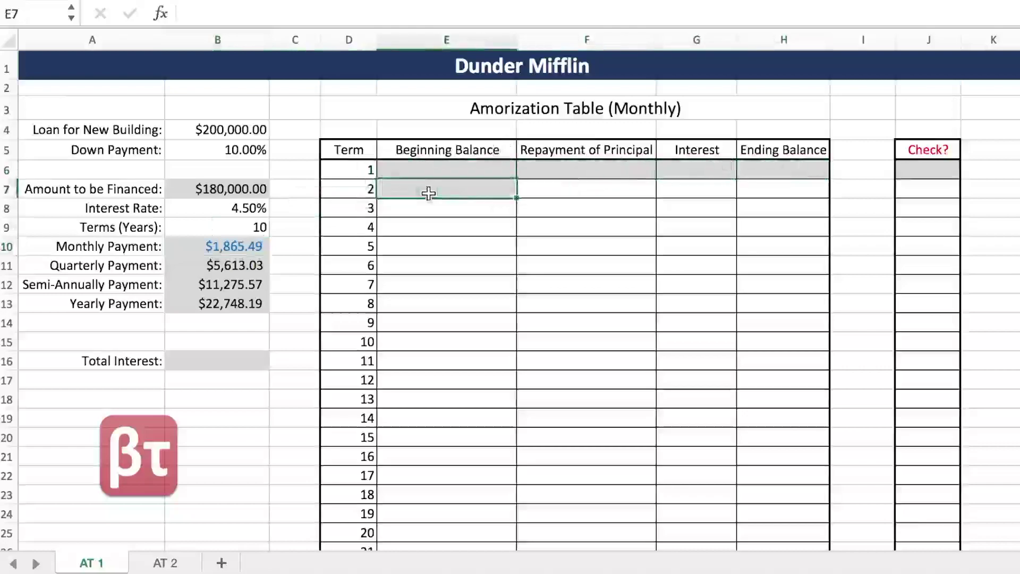
scroll(429, 244, down, 7)
scroll(429, 244, down, 20)
scroll(429, 244, up, 12)
scroll(429, 244, up, 20)
Step: Link the Beginning Balance of term 1 in E6 to the Amount to be Financed with =B7
click(445, 171)
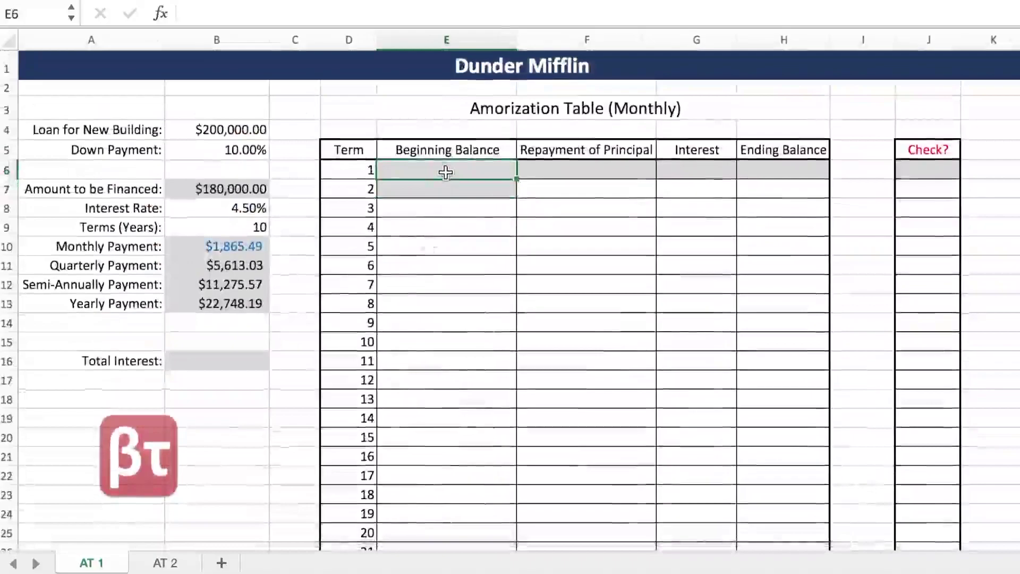
text(=)
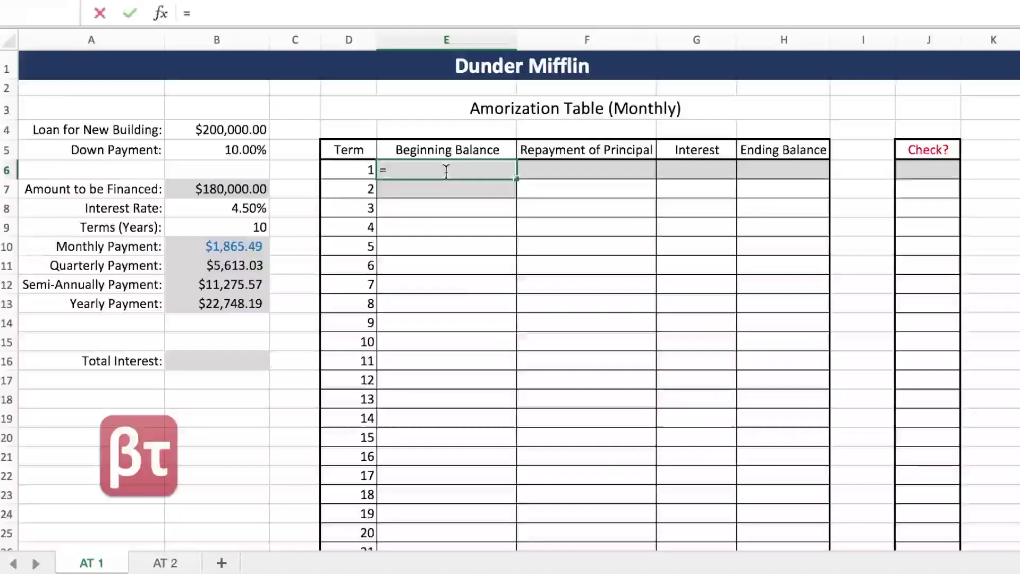
click(230, 191)
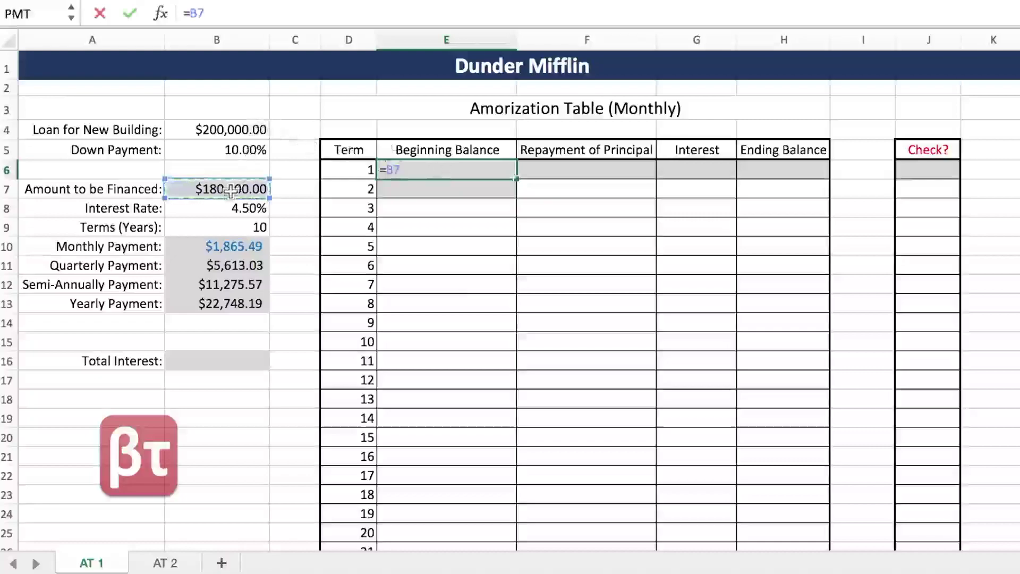
key(ctrl+Return)
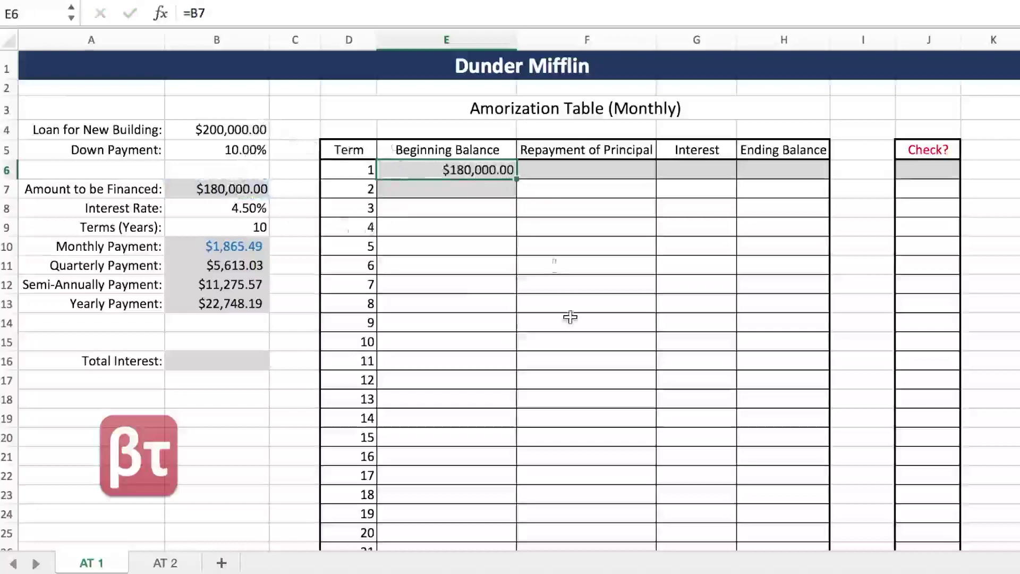
Step: Write the term 1 Repayment of Principal formula in F6 as =PPMT(B8/12,D6,B9*12,-B7)
click(570, 172)
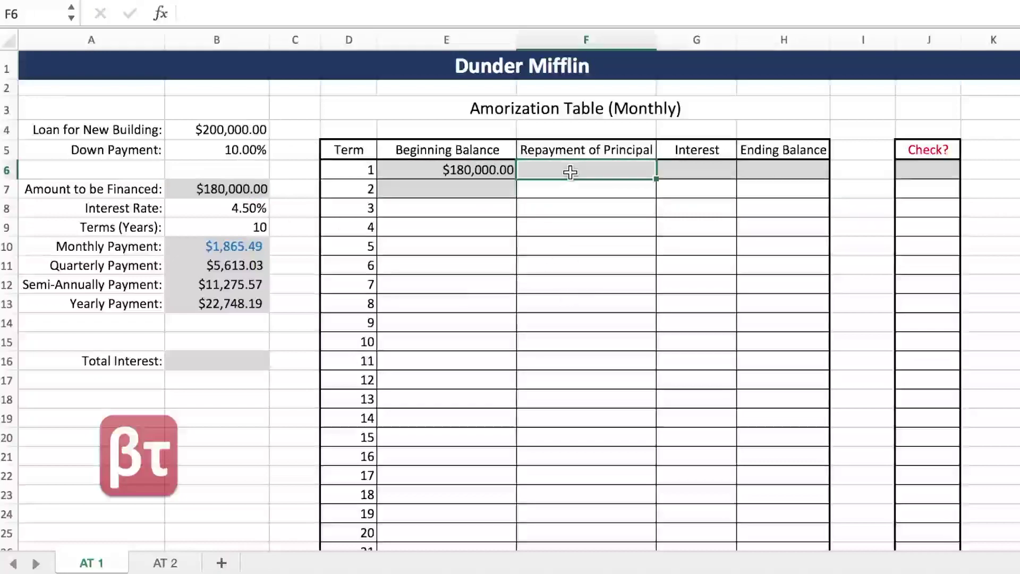
text(=)
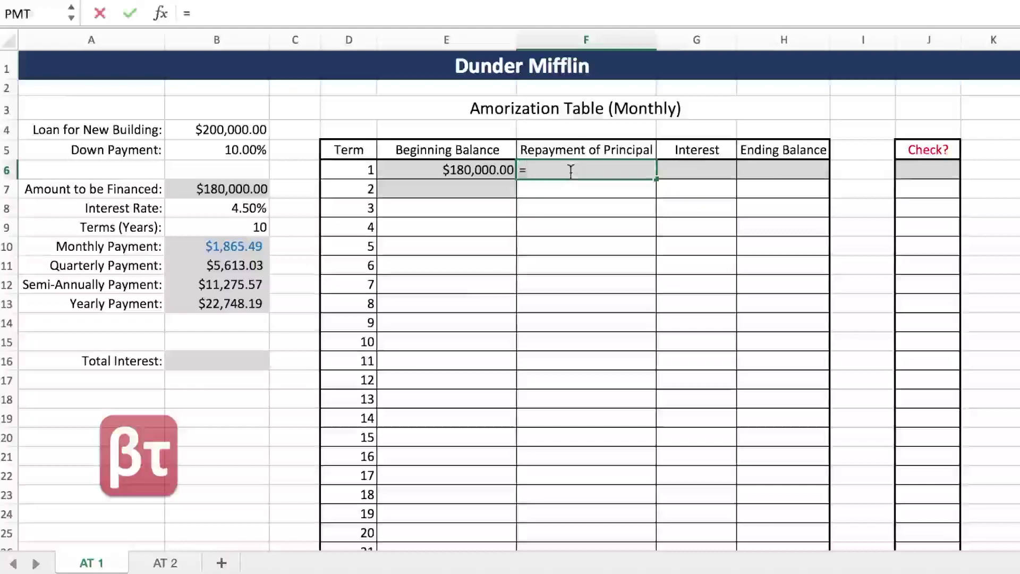
text(PPMT()
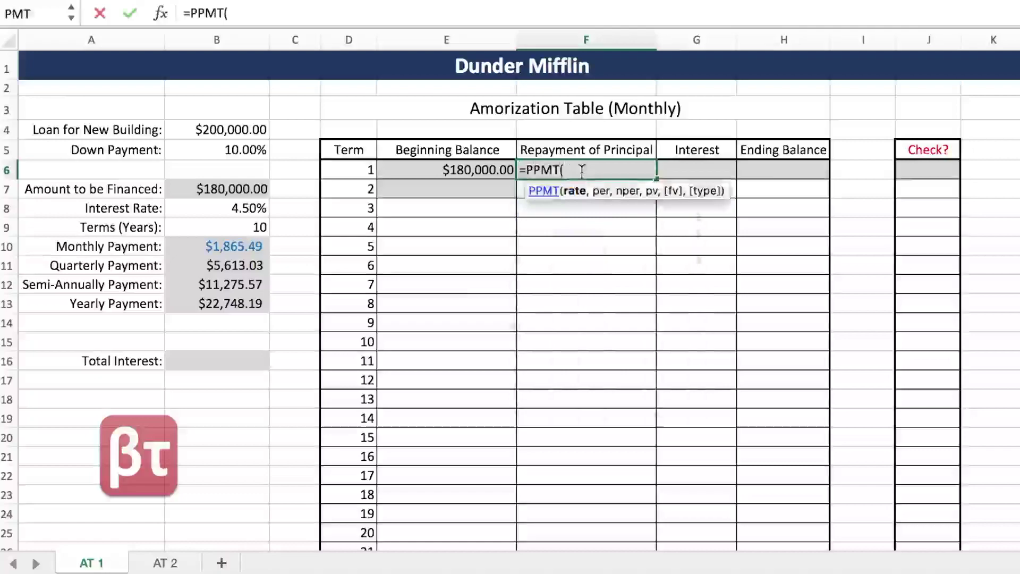
click(233, 206)
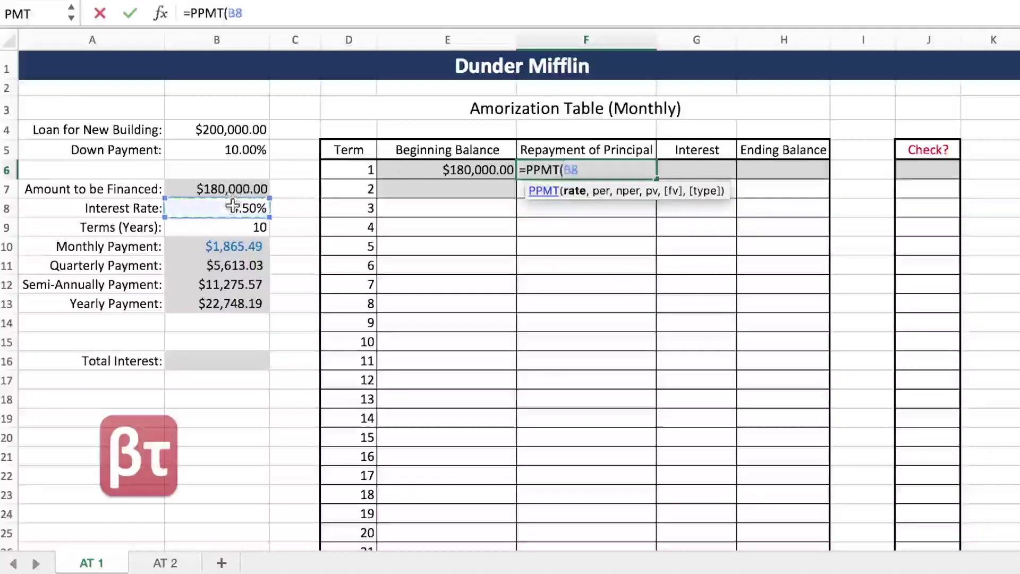
text(/12,)
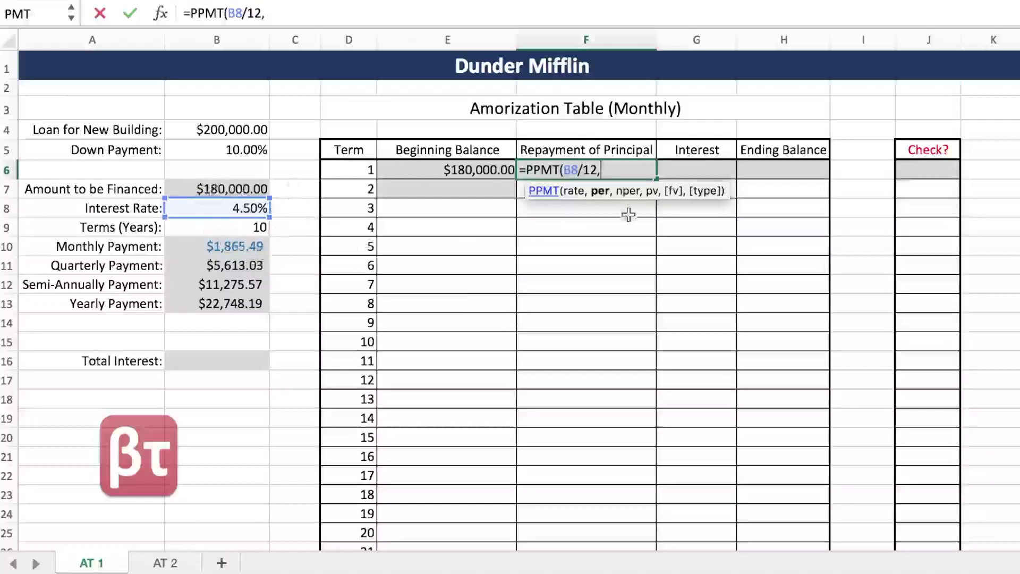
click(349, 168)
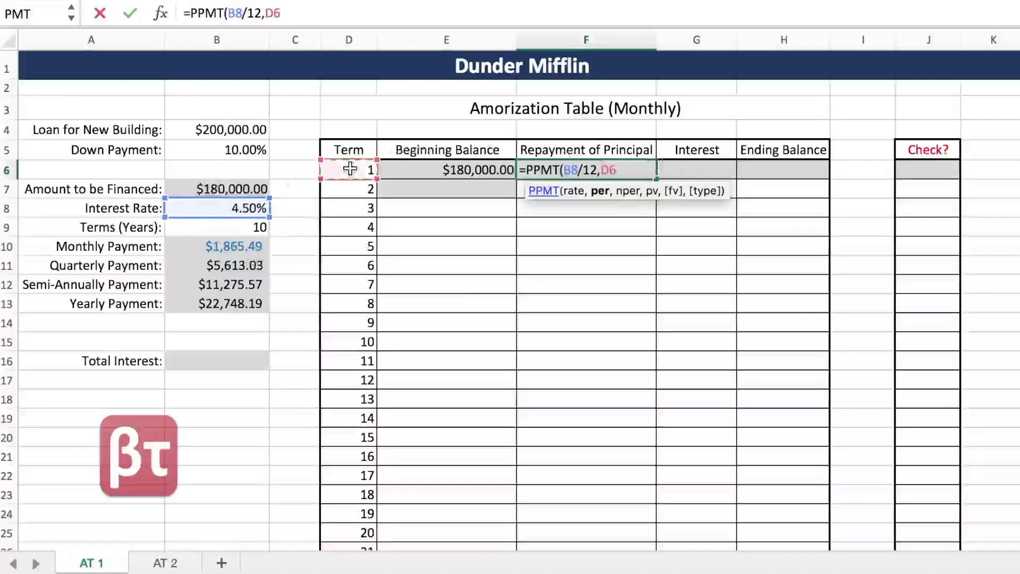
text(,)
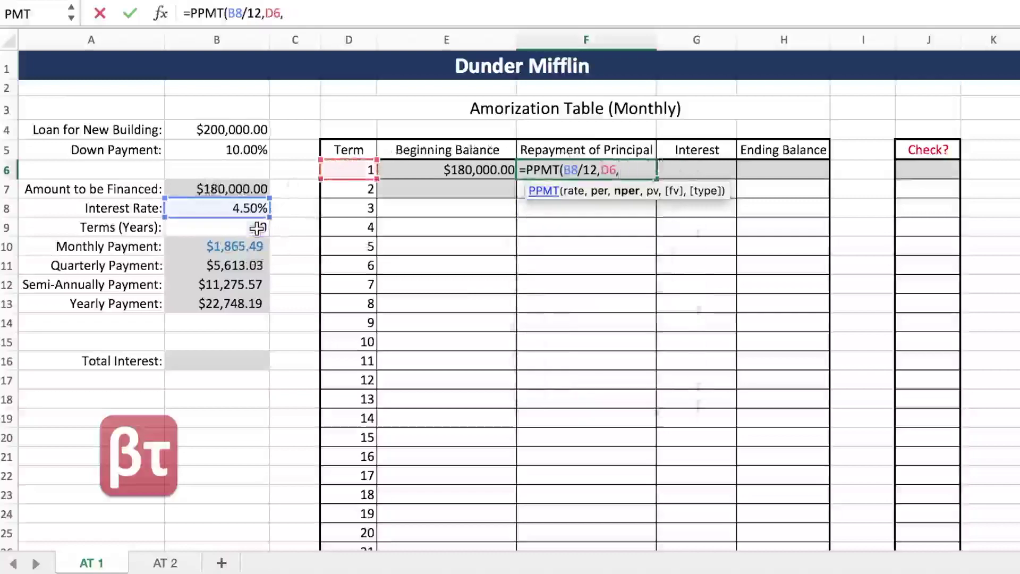
click(258, 228)
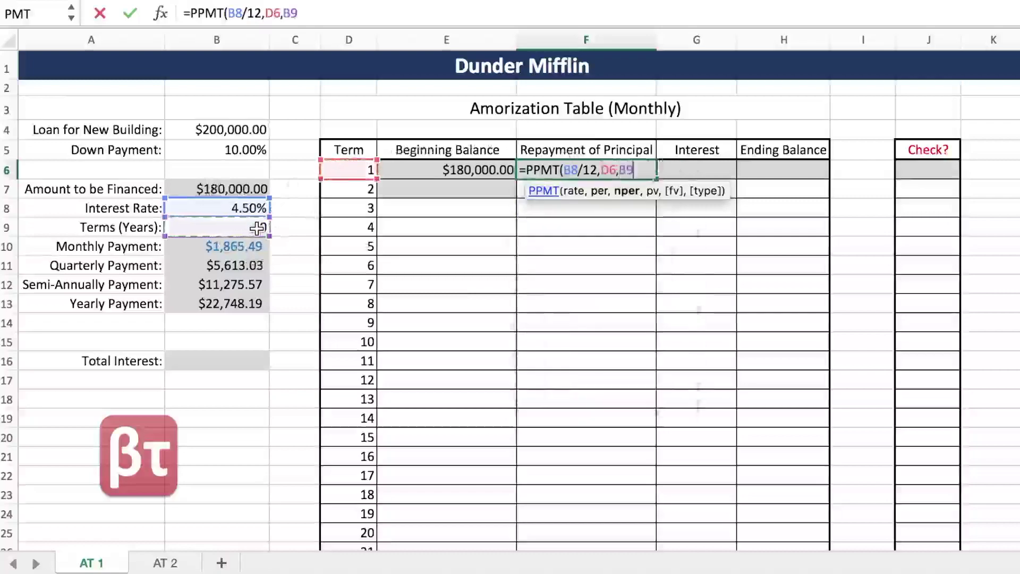
text(*12)
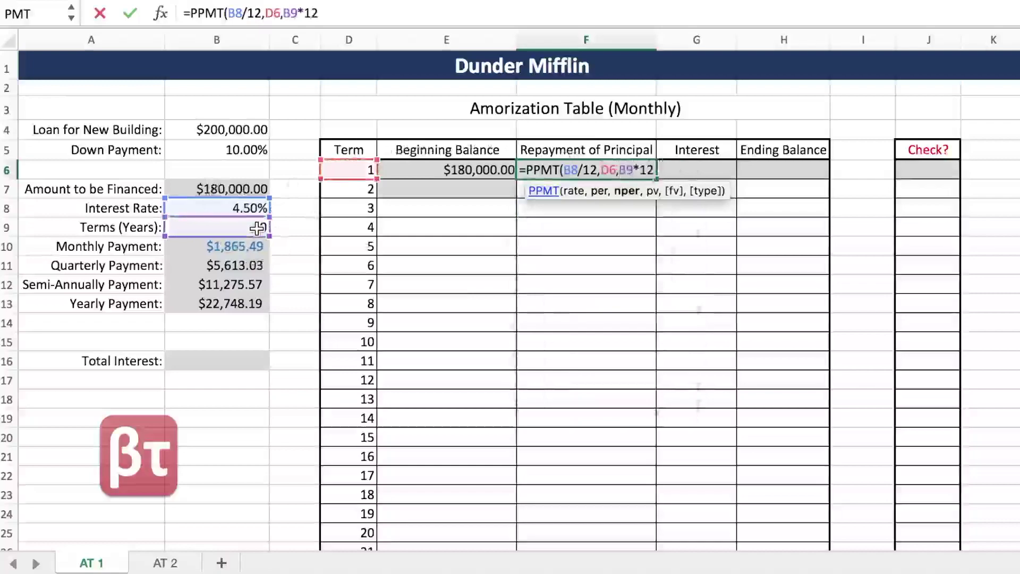
text(,-)
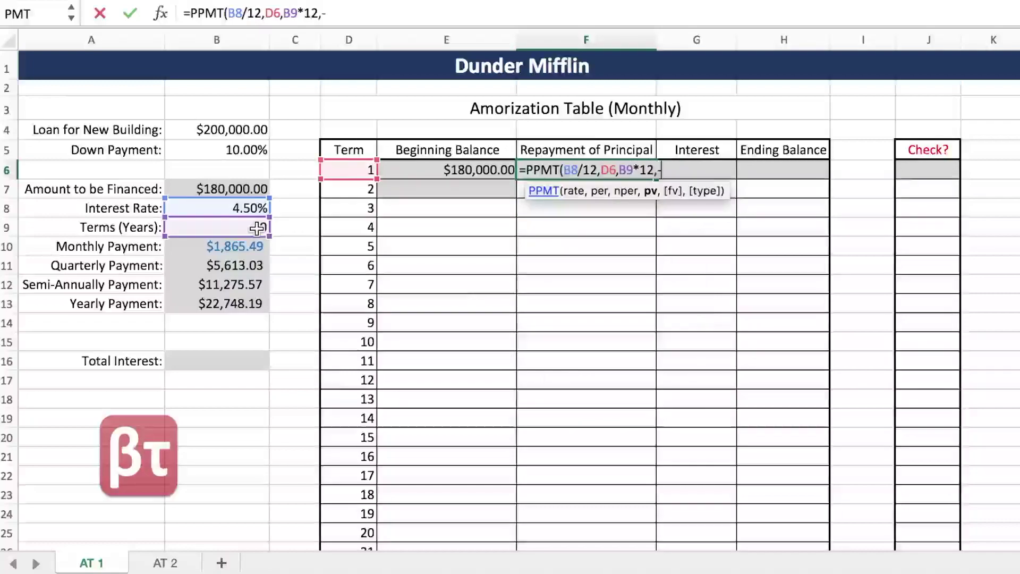
click(228, 186)
text())
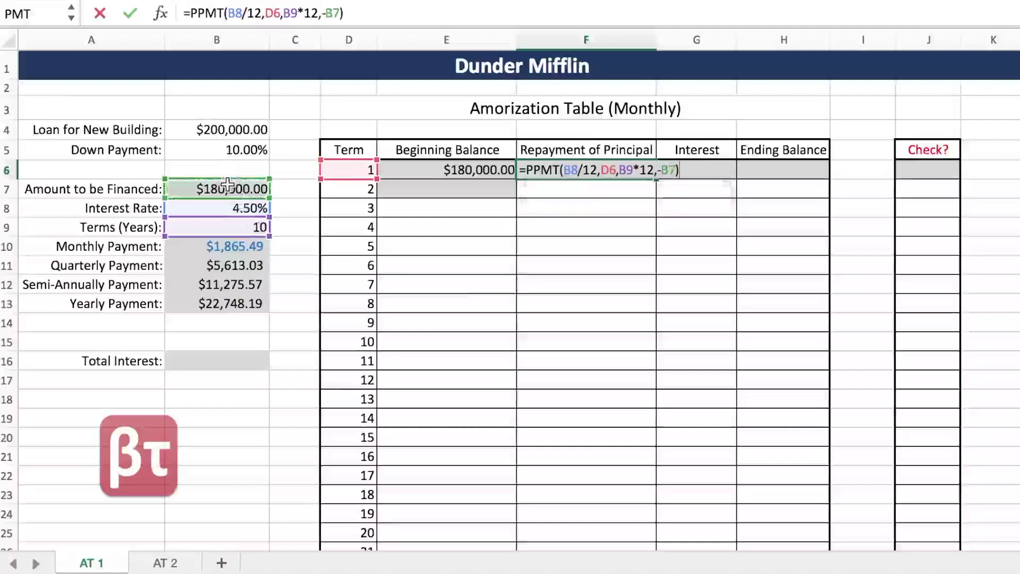
Step: Lock the references in the F6 formula so it reads =PPMT($B$8/12,$D6,$B$9*12,-$B$7), and commit it
click(569, 170)
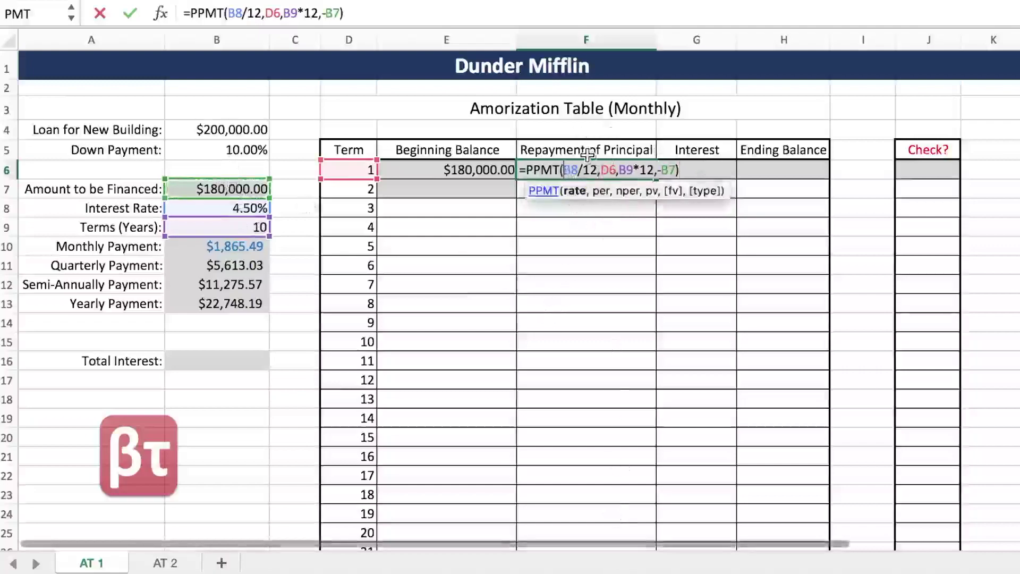
key(F4)
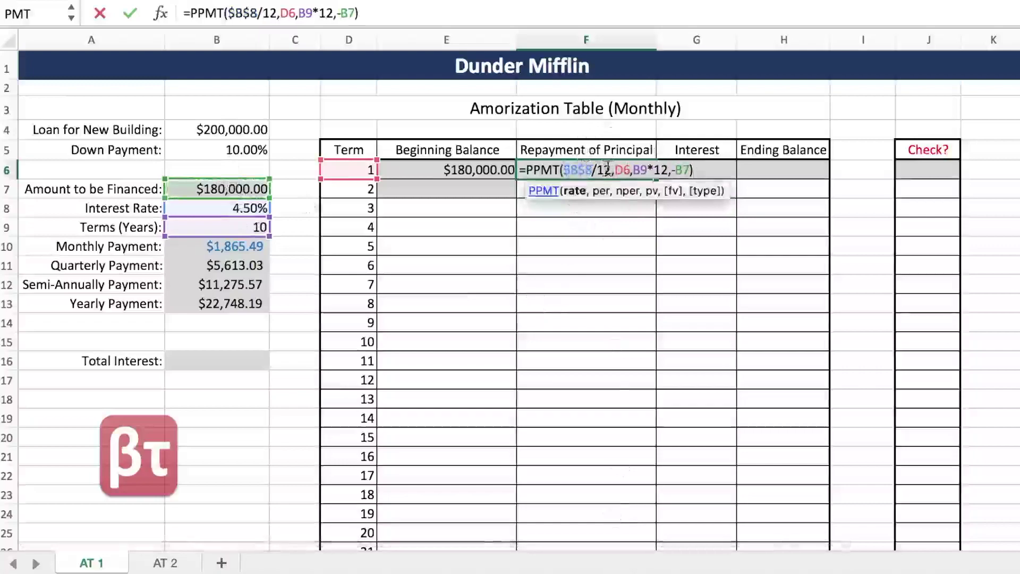
click(632, 170)
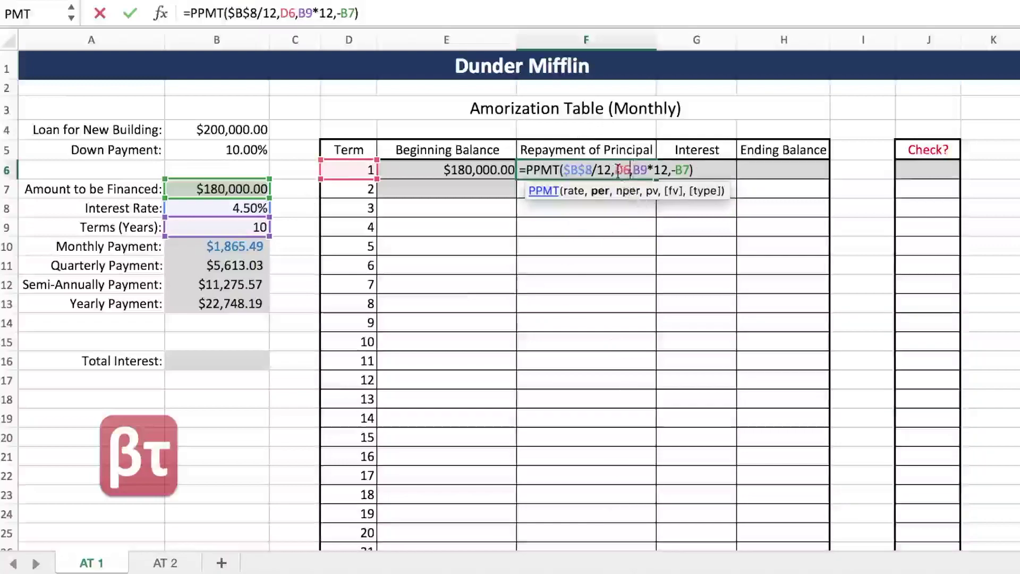
click(279, 13)
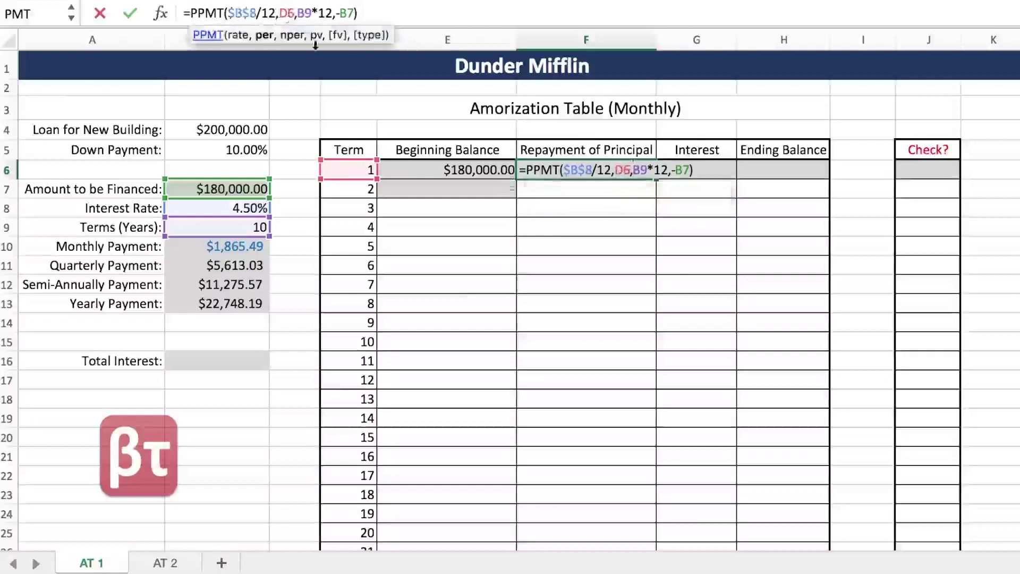
key(F4)
key(F4)
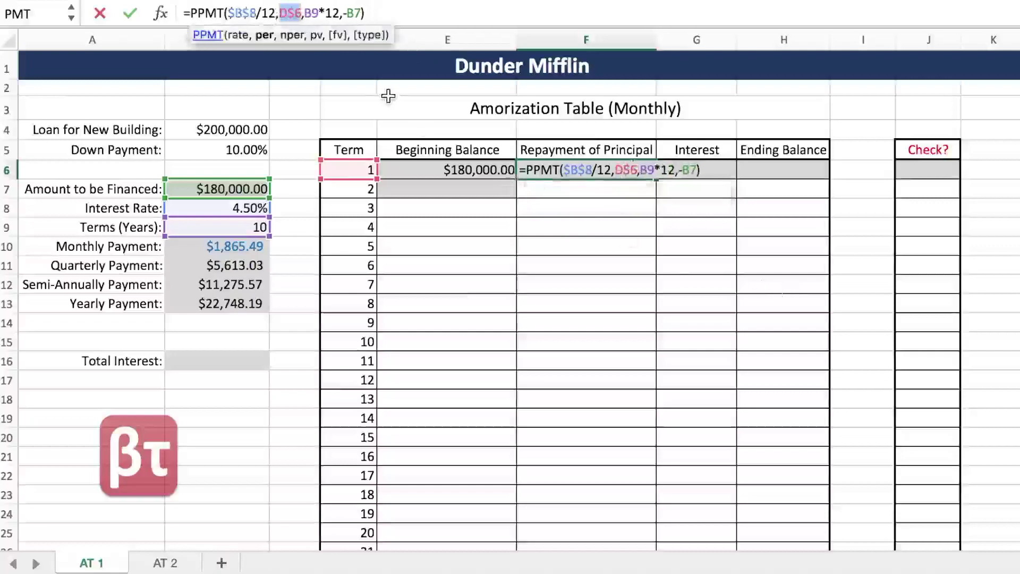
click(313, 16)
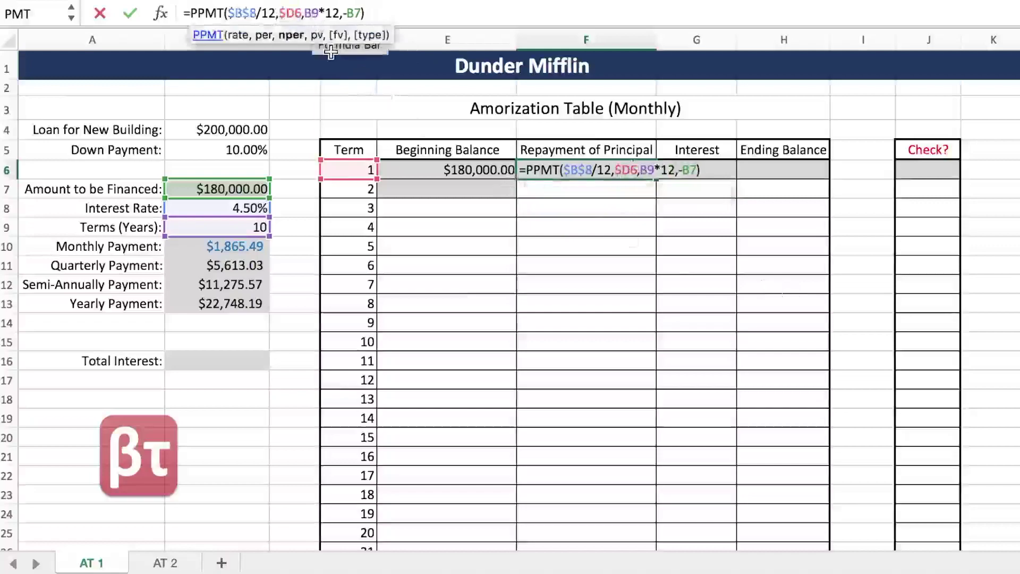
key(F4)
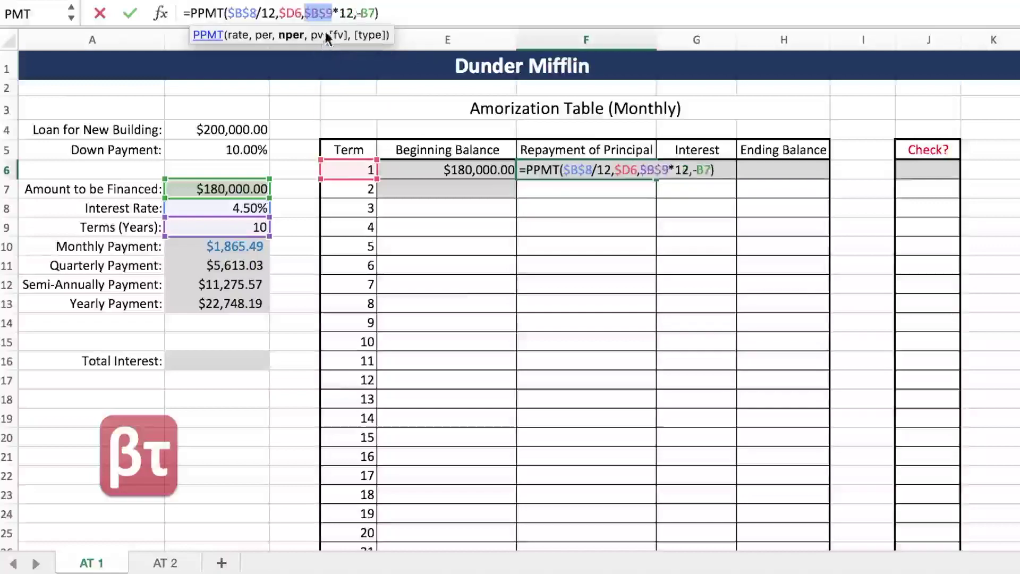
click(364, 13)
key(F4)
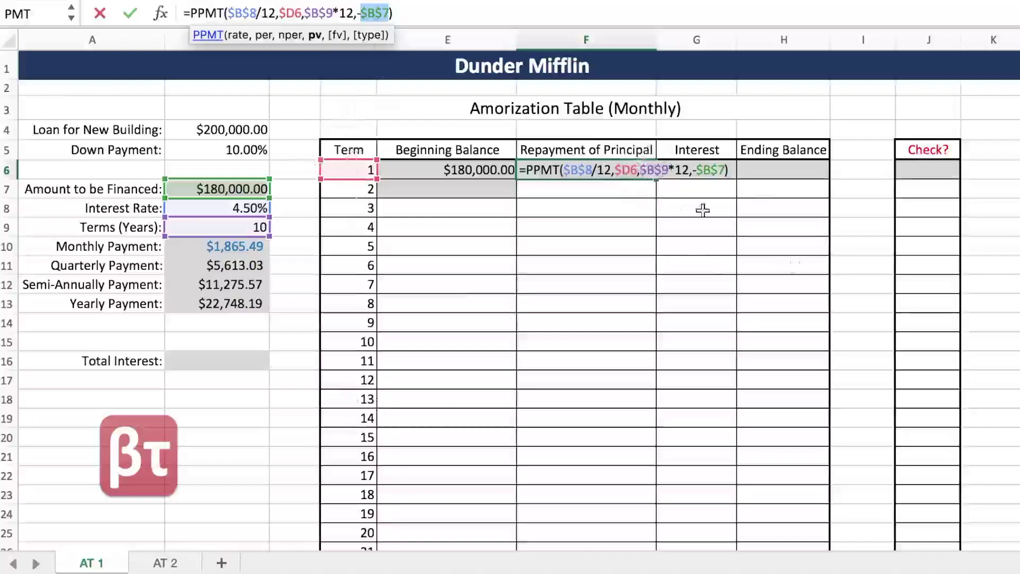
key(Return)
click(649, 207)
Step: Fill the F6 formula across to Interest cell G6 and change its function from PPMT to IPMT
click(622, 170)
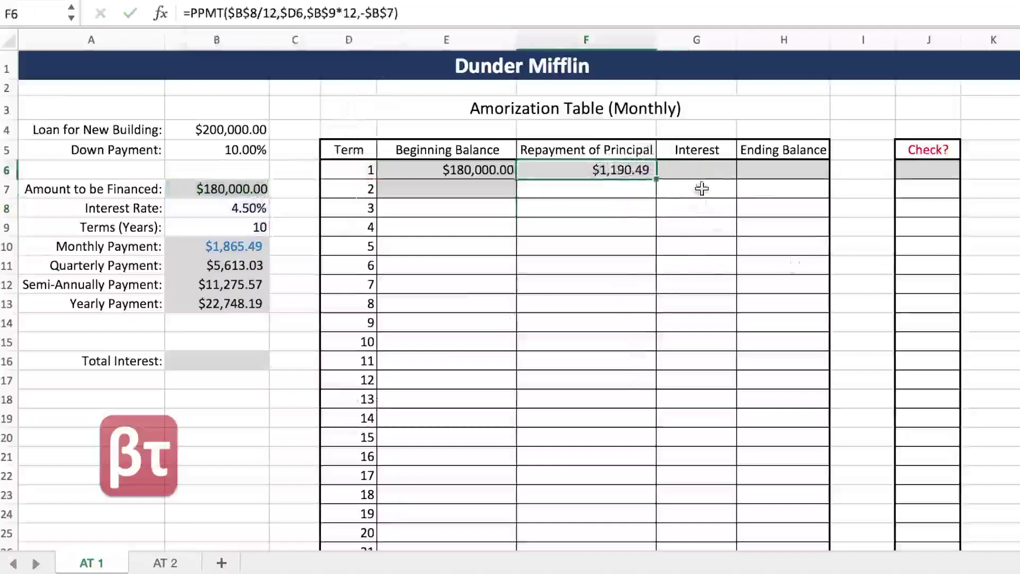
drag(677, 179, 709, 177)
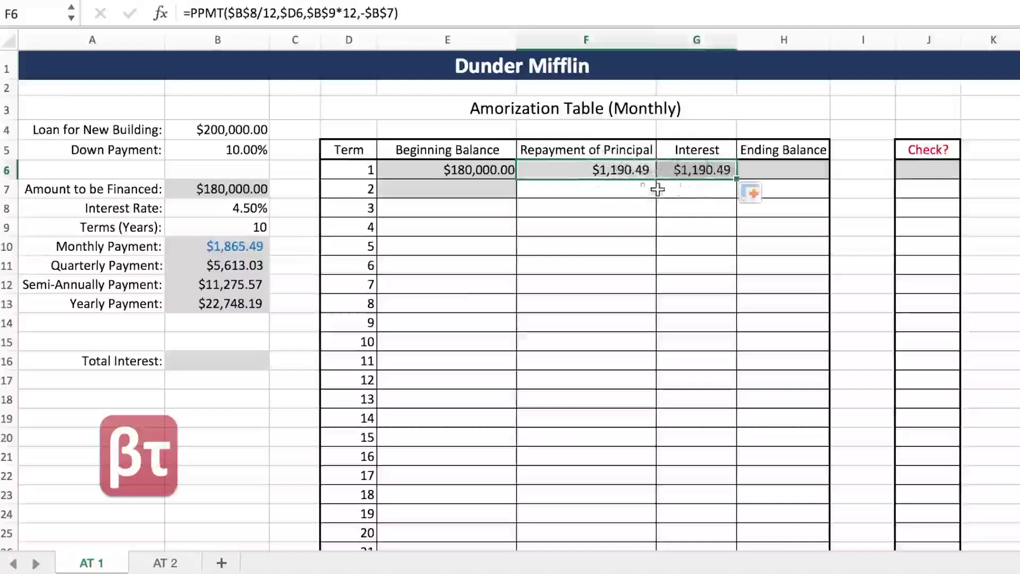
click(701, 169)
double_click(701, 169)
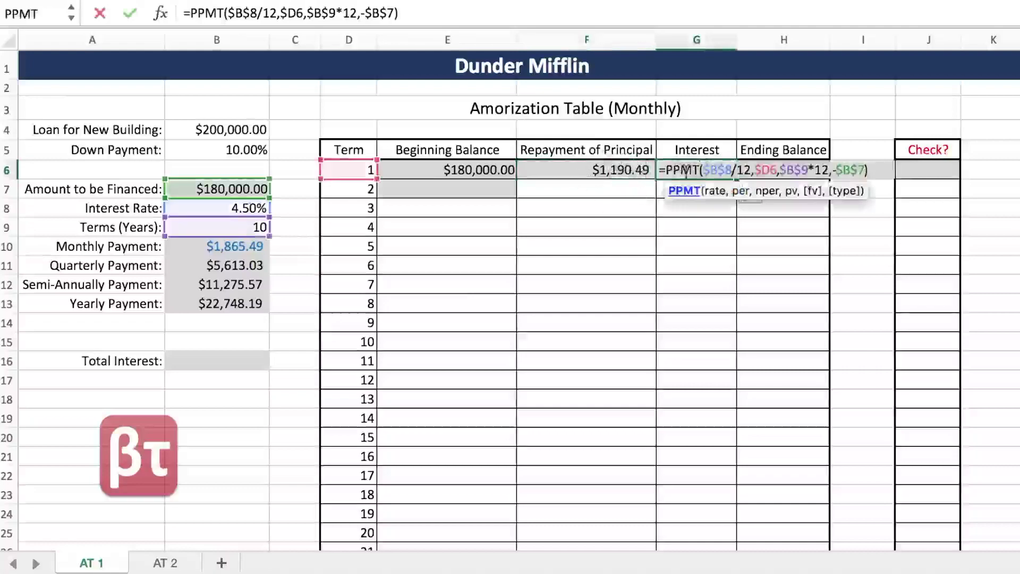
key(BackSpace)
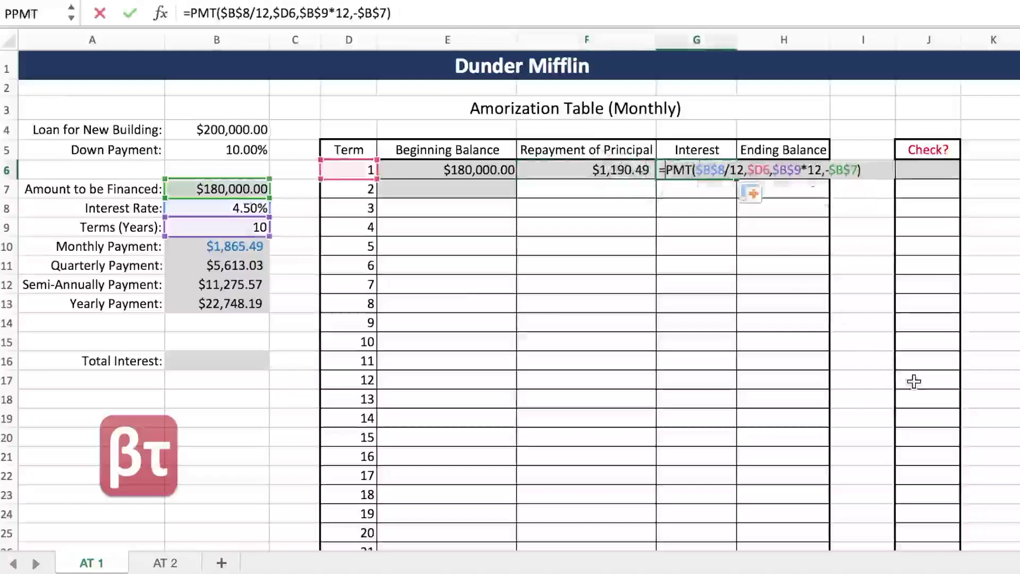
text(I)
key(Return)
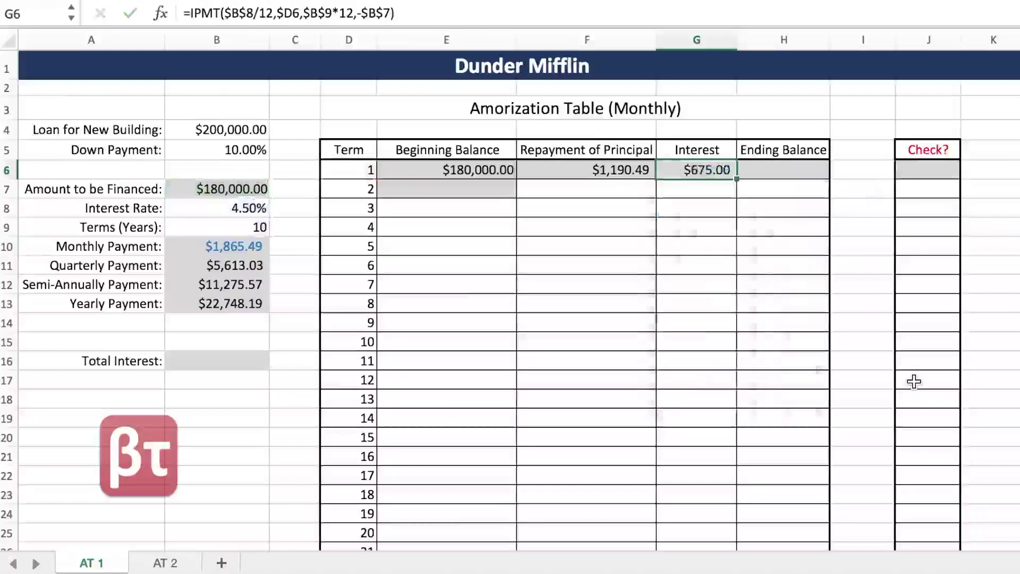
Step: Calculate the term 1 Ending Balance in H6 with the formula =E6-F6
click(790, 173)
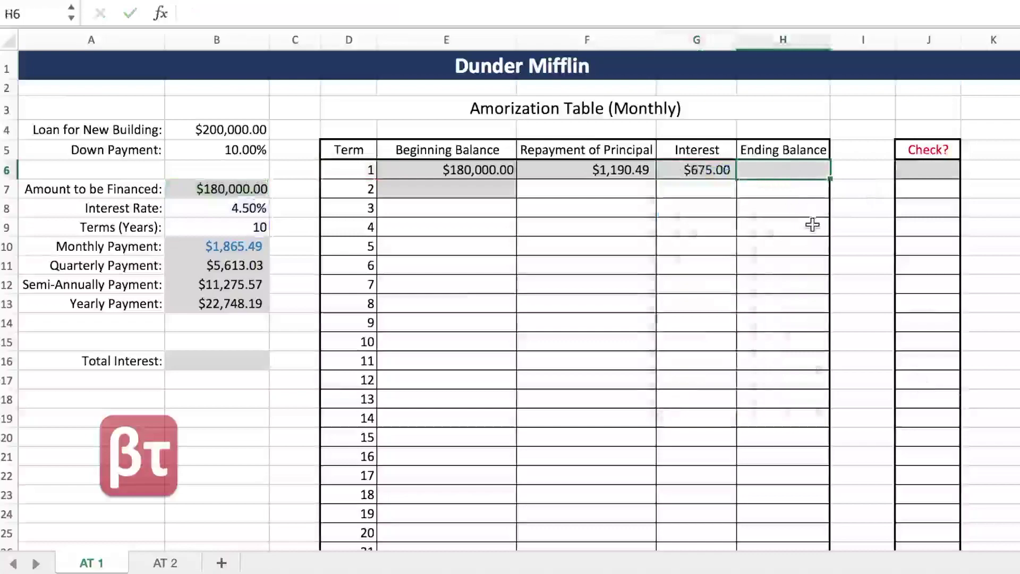
text(=)
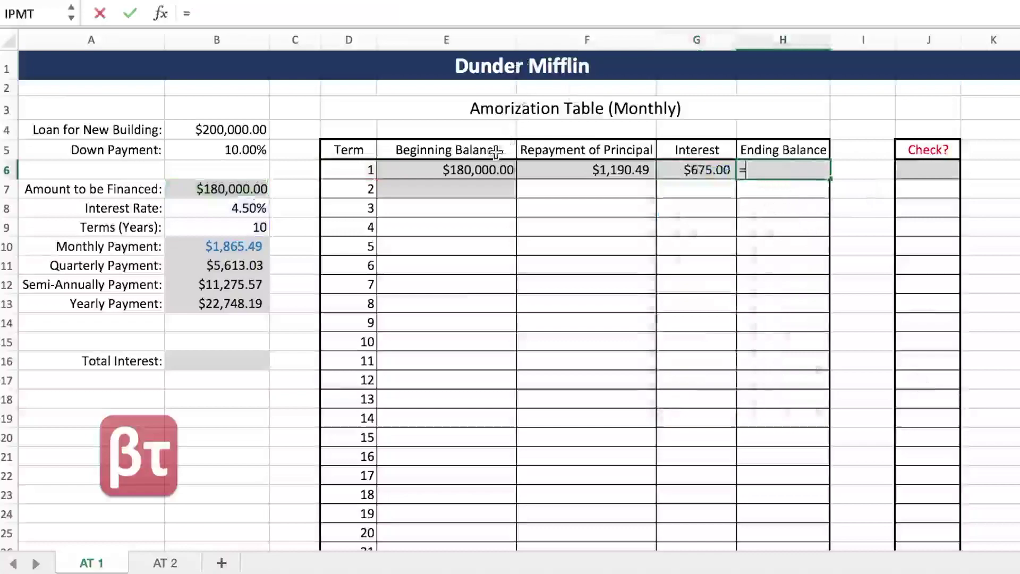
click(487, 169)
text(-)
click(544, 169)
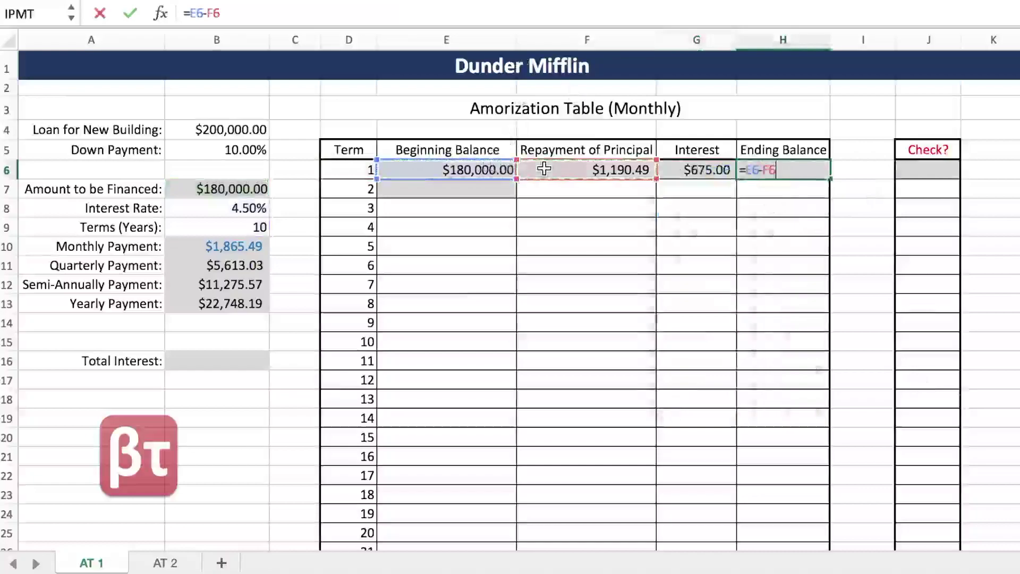
key(ctrl+Return)
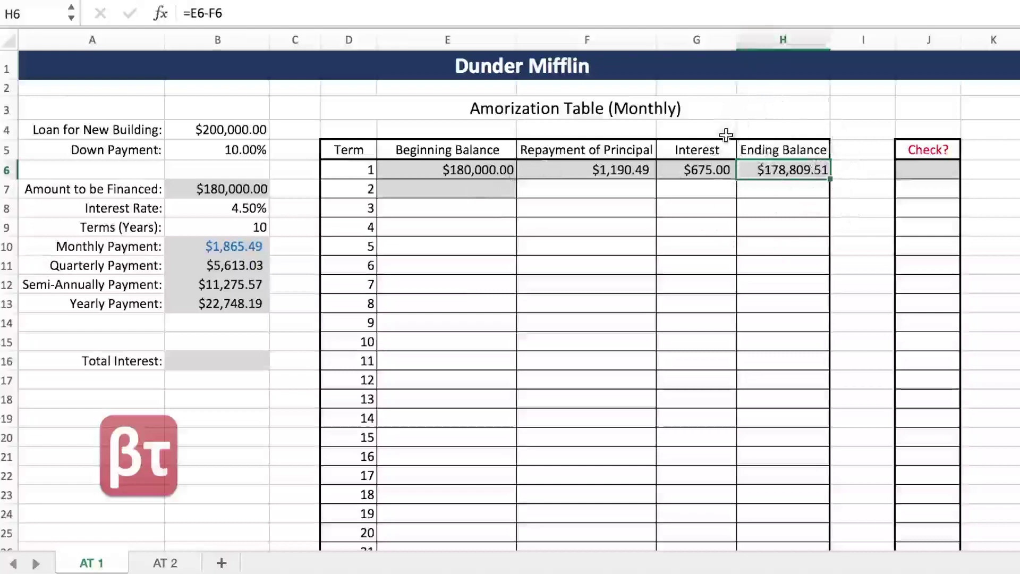
Step: Link the term 2 Beginning Balance in E7 to the previous Ending Balance with =H6, and fill it down the column
click(456, 194)
text(=)
click(769, 169)
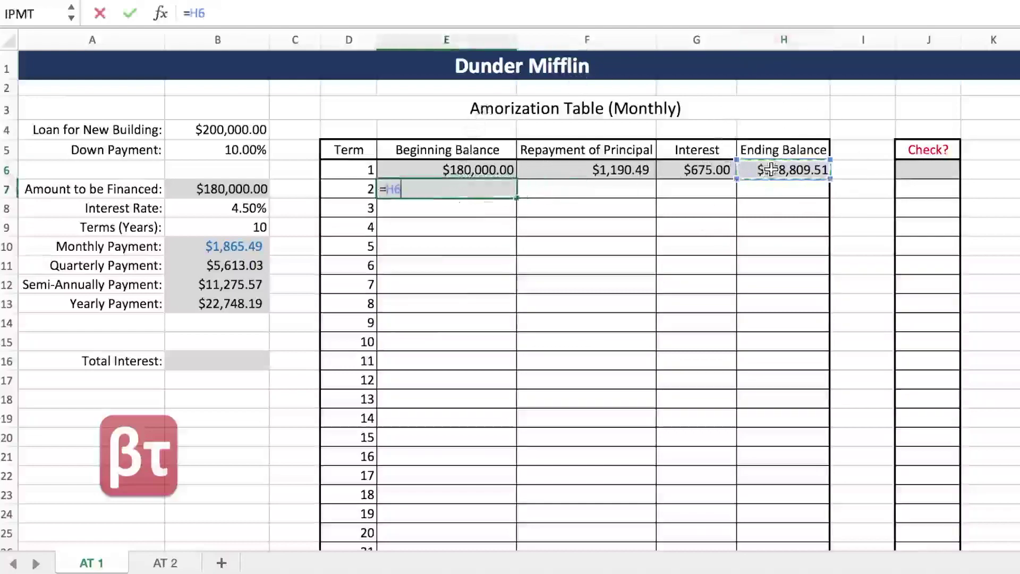
key(ctrl+Return)
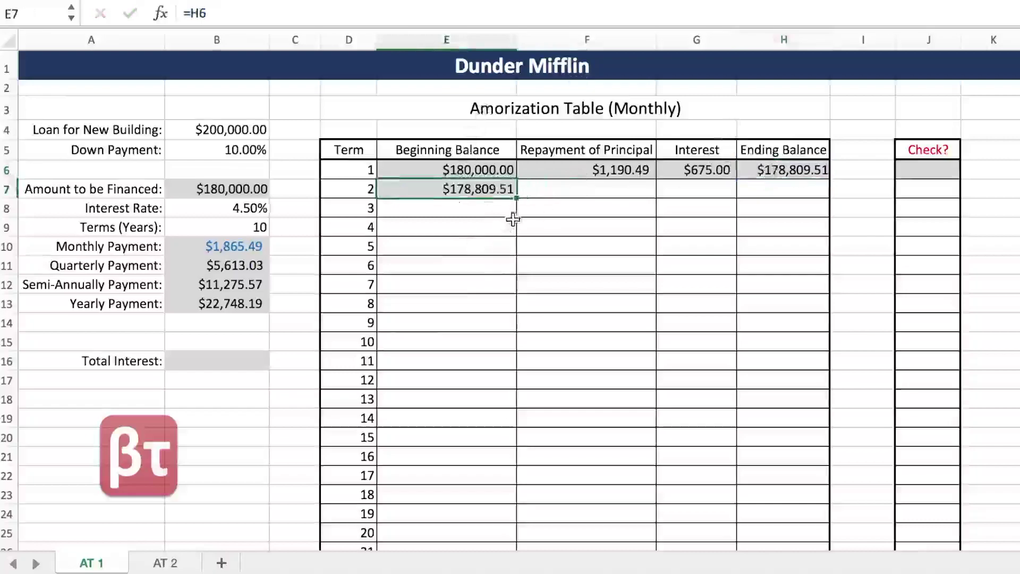
double_click(517, 200)
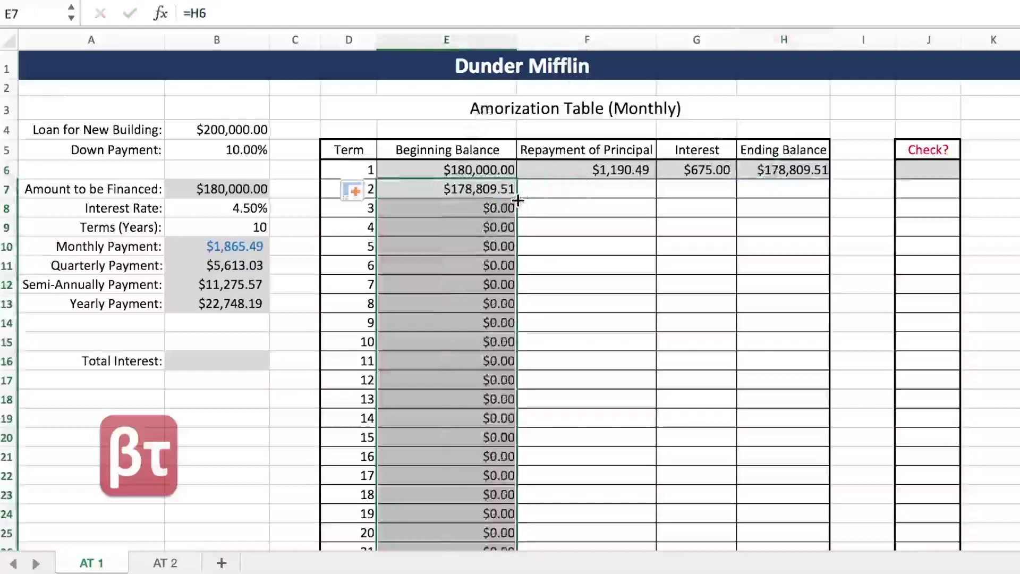
Step: Fill the term 1 Repayment of Principal, Interest and Ending Balance formulas down their columns through term 120
click(584, 169)
double_click(658, 180)
click(690, 170)
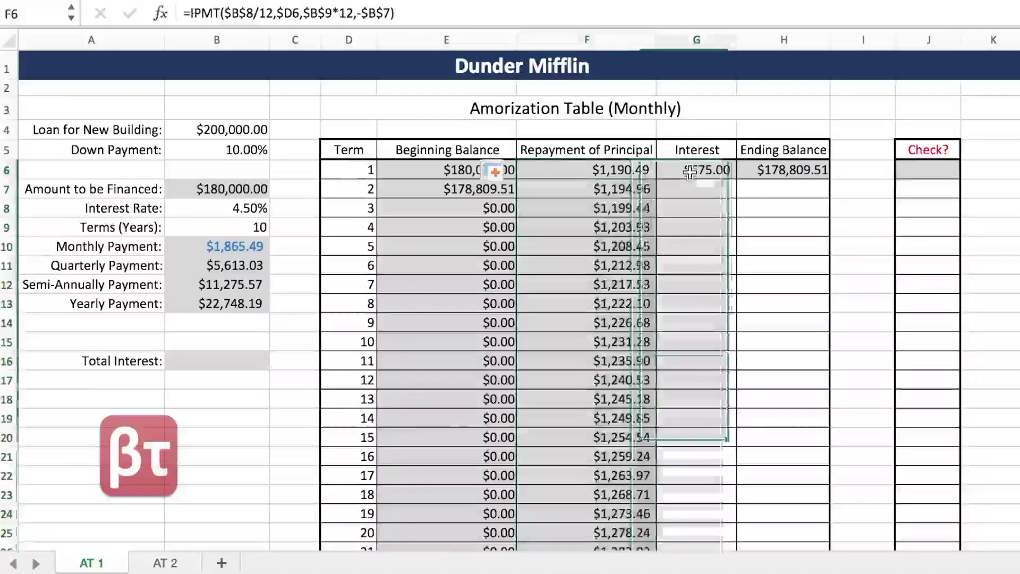
double_click(738, 179)
click(782, 170)
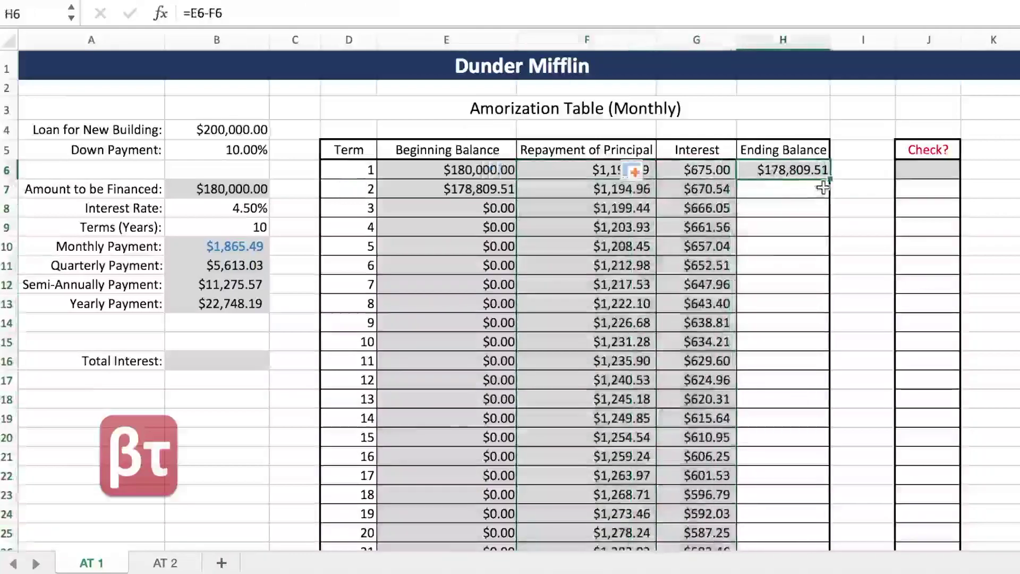
double_click(832, 181)
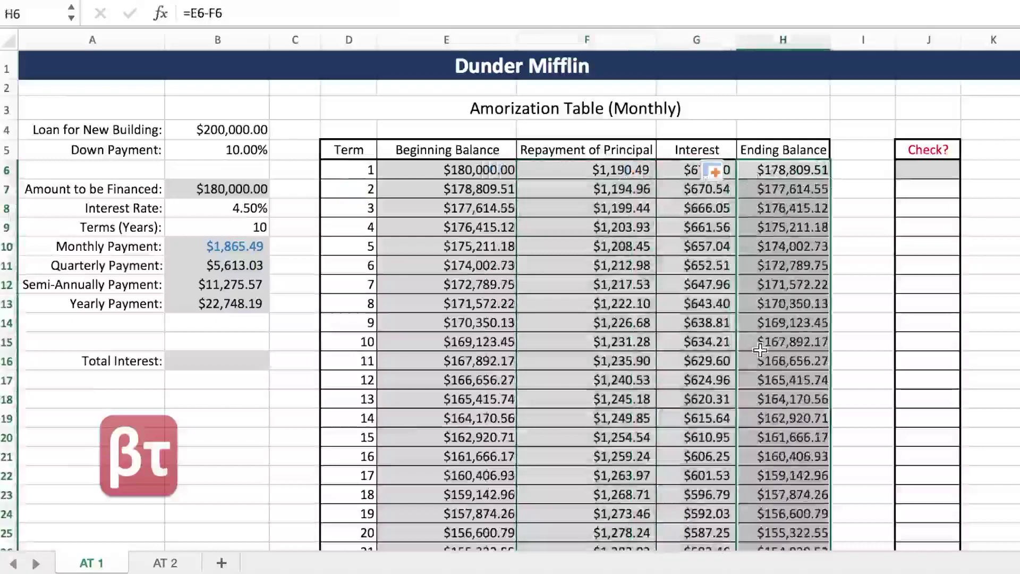
scroll(760, 349, down, 14)
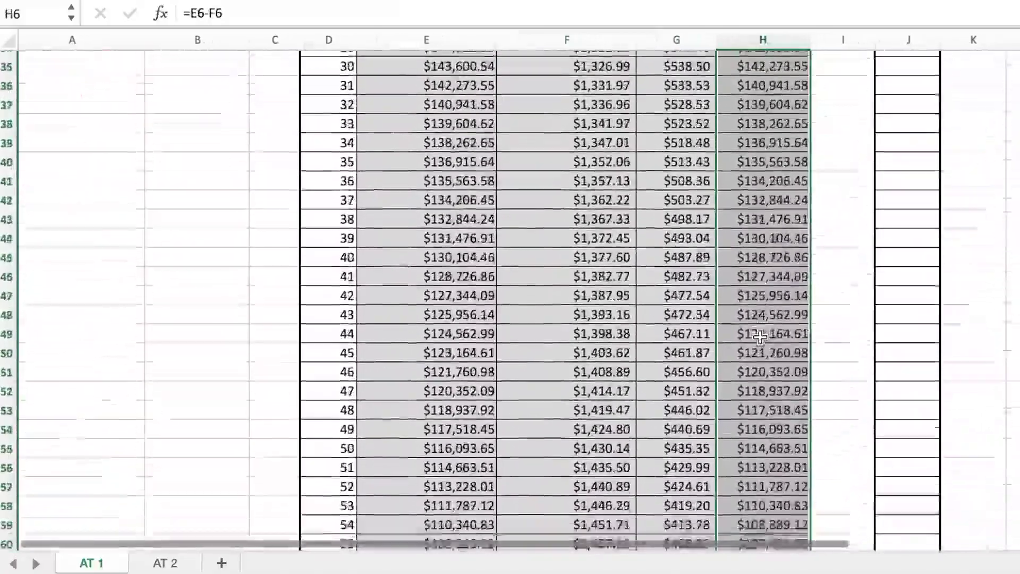
scroll(760, 327, down, 20)
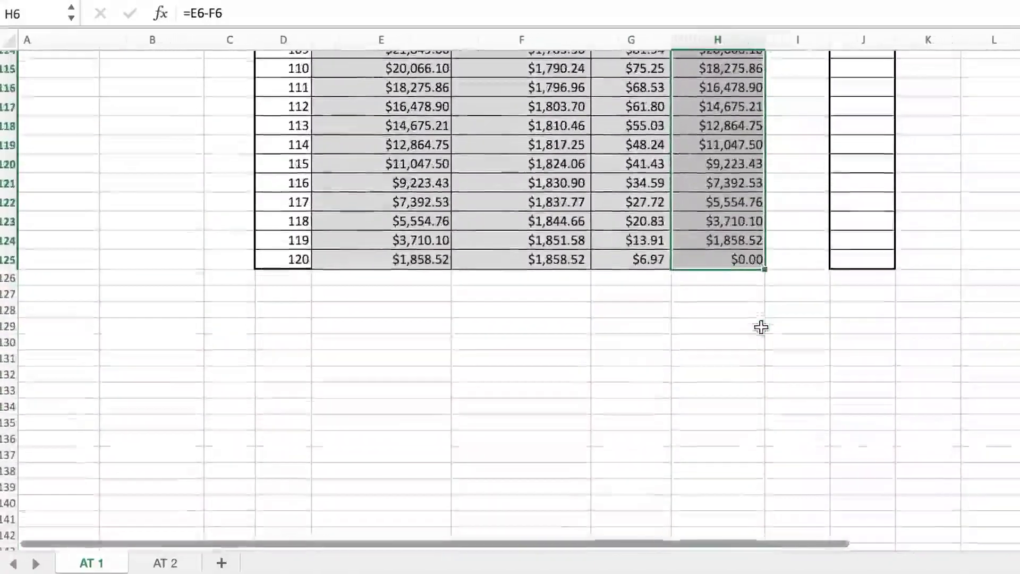
scroll(761, 327, left, 2)
click(749, 259)
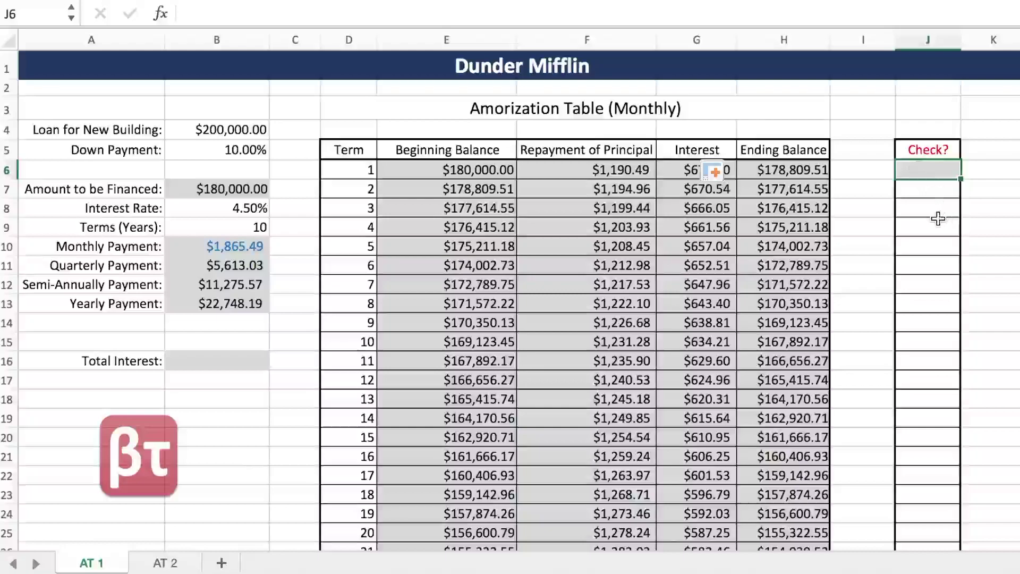
Step: Add a payment check for term 1 in J6 with the formula =F6+G6
text(=)
click(598, 169)
text(+)
click(676, 169)
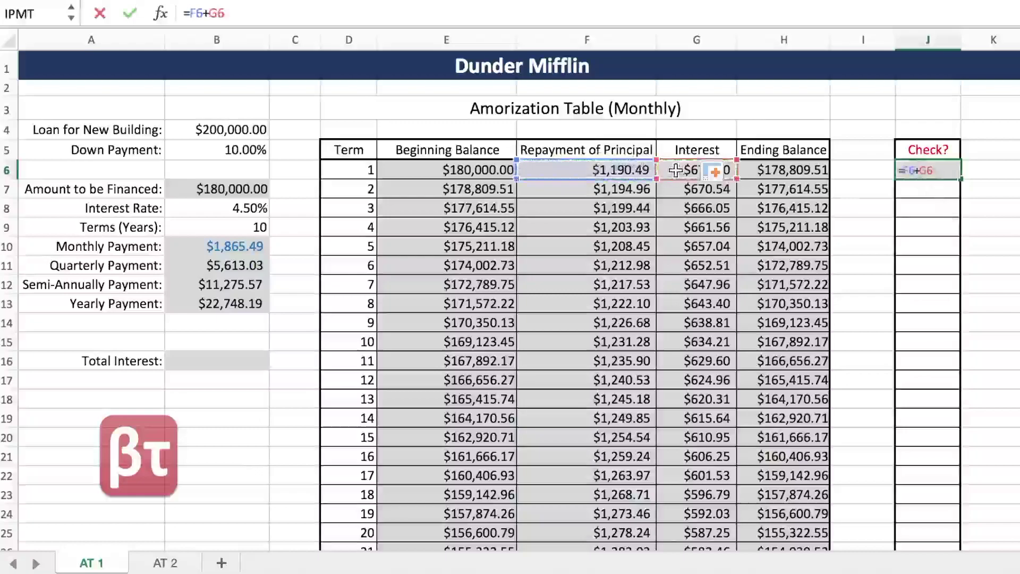
key(ctrl+Return)
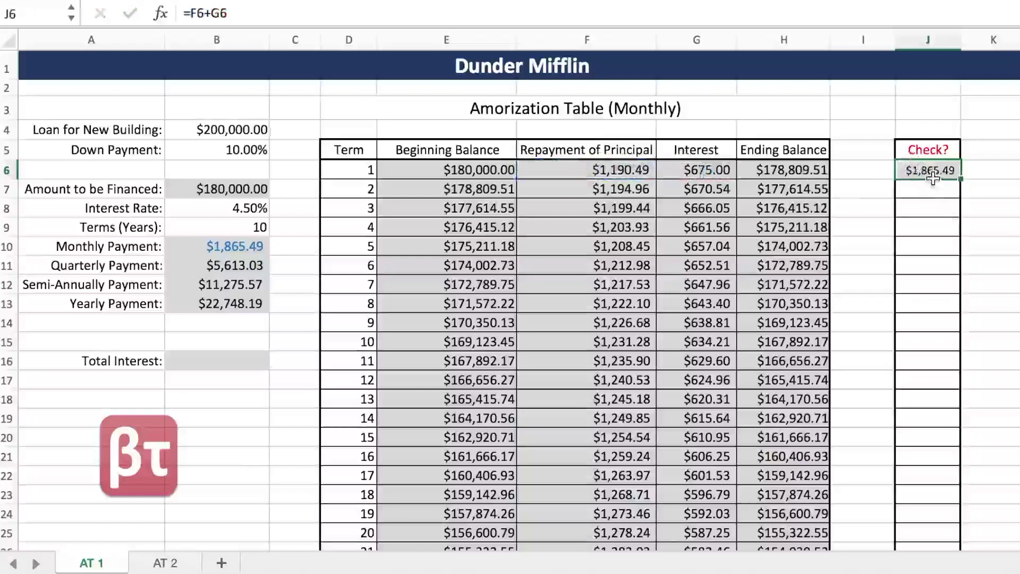
Step: Compare the J6 check with the Monthly Payment in B10 and fill the Check formula down through term 120
click(253, 247)
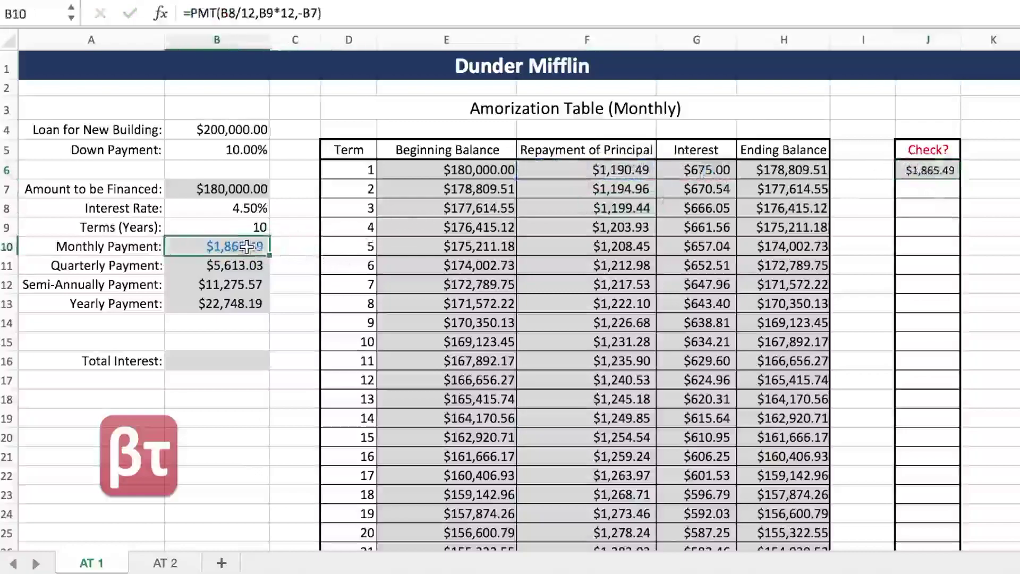
click(930, 170)
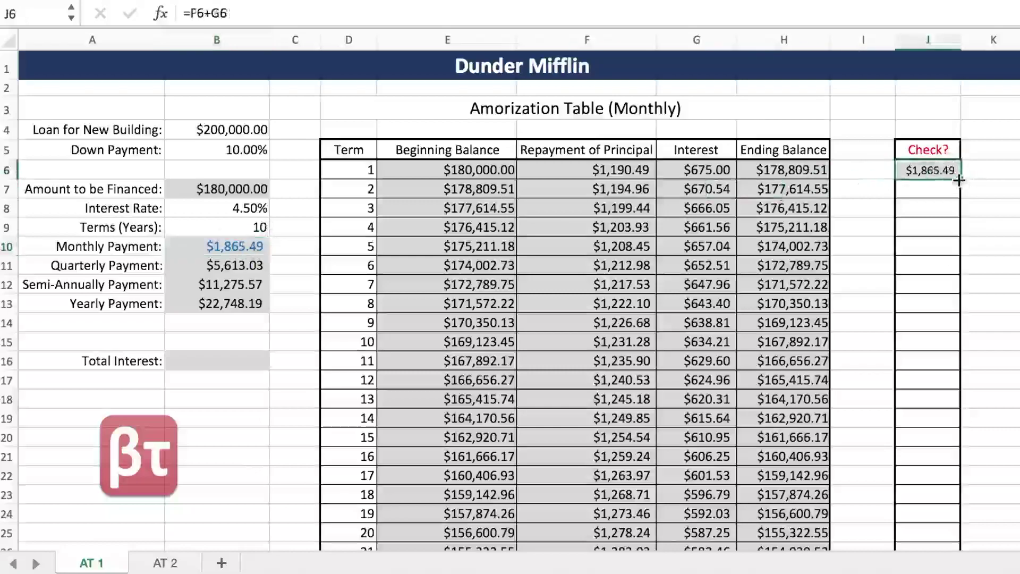
drag(959, 180, 919, 317)
scroll(865, 412, up, 20)
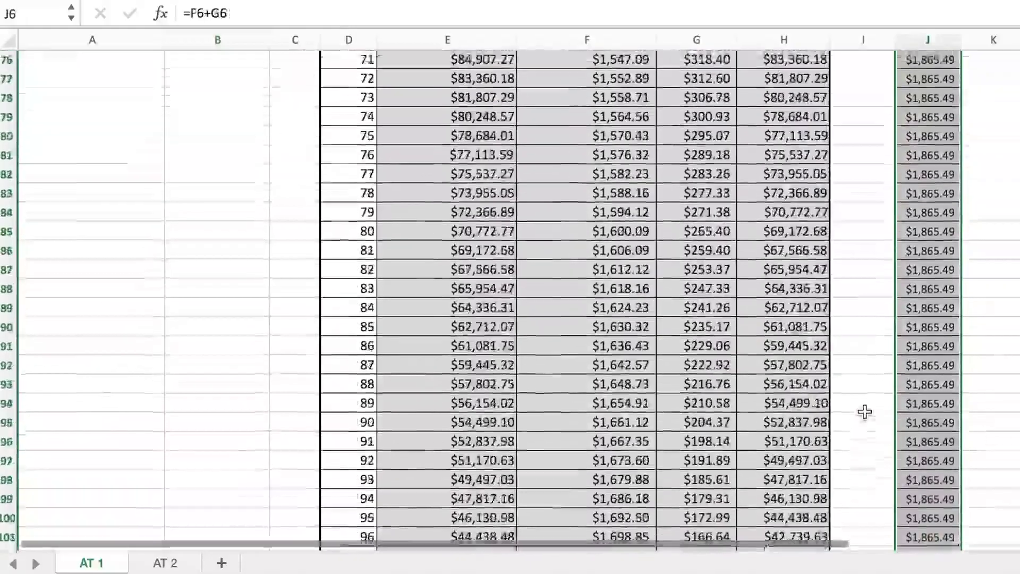
scroll(865, 412, up, 13)
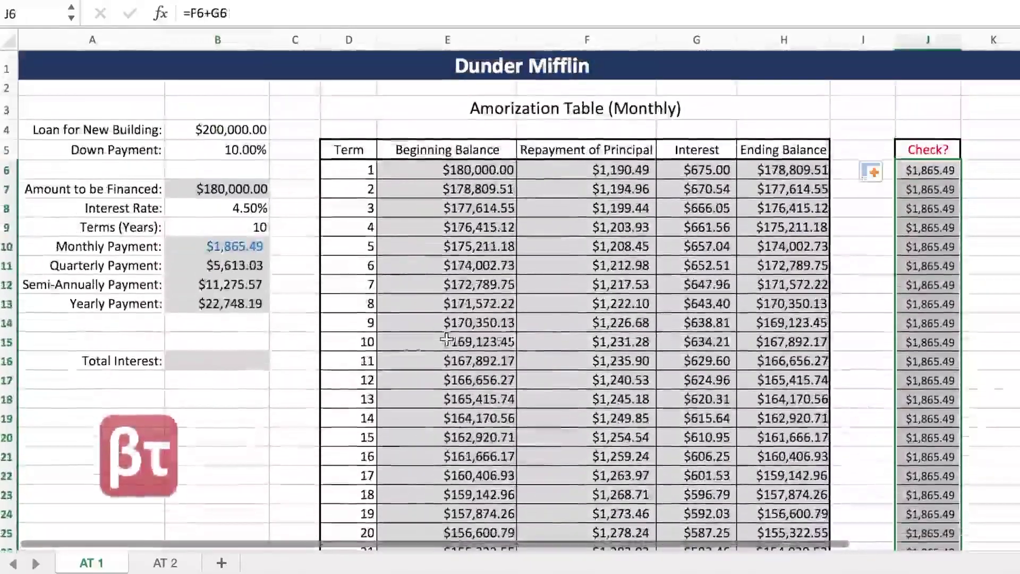
Step: Calculate Total Interest in B16 with the formula =SUM(G6:G125)
click(244, 361)
text(=)
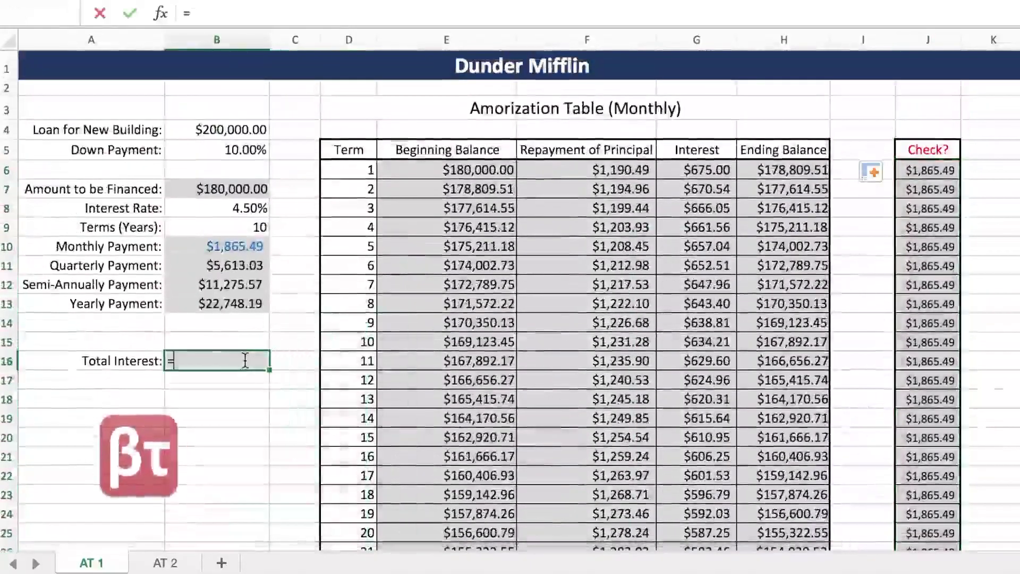
text(SUM()
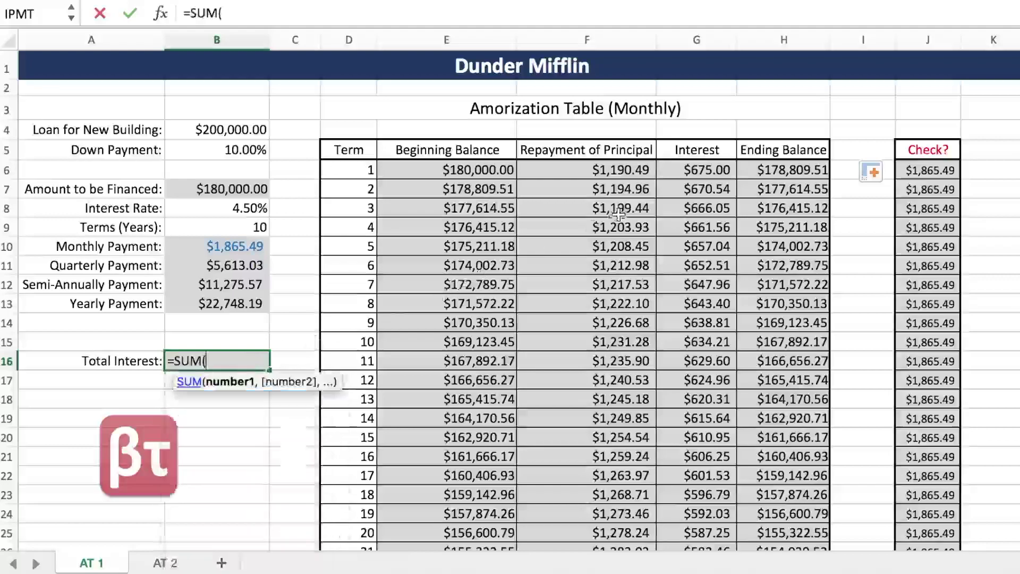
click(704, 168)
key(ctrl+shift+Down)
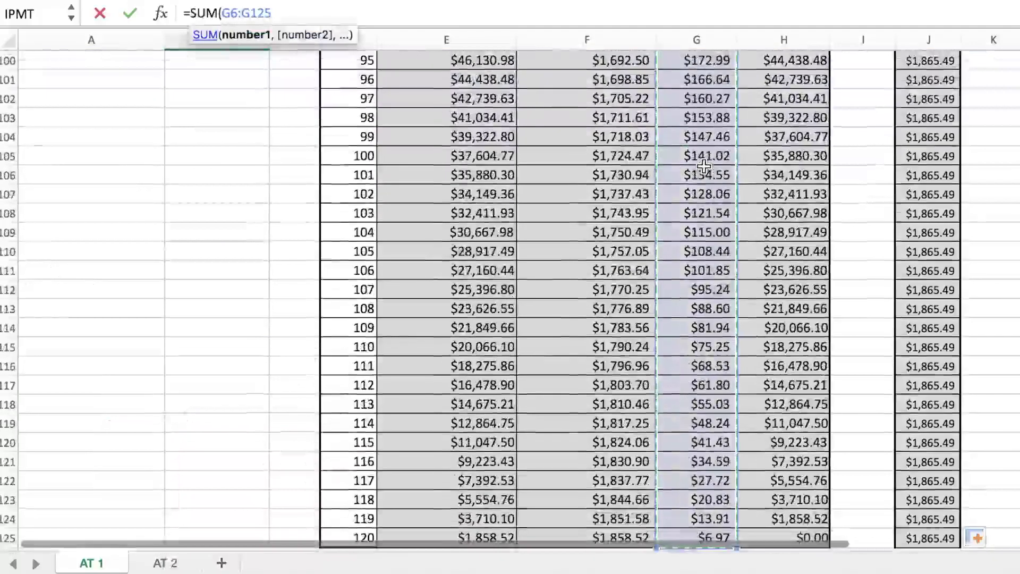
text())
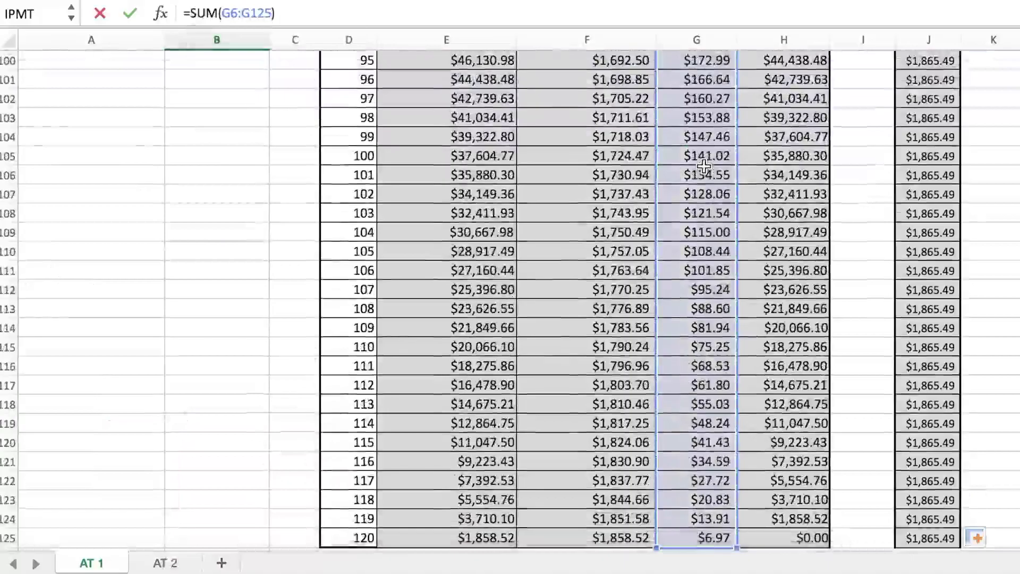
key(ctrl+Return)
scroll(417, 266, up, 5)
Step: On the AT 2 sheet, calculate the Amount to be Financed in B7 with the formula =B4-(B5*B4)
click(165, 563)
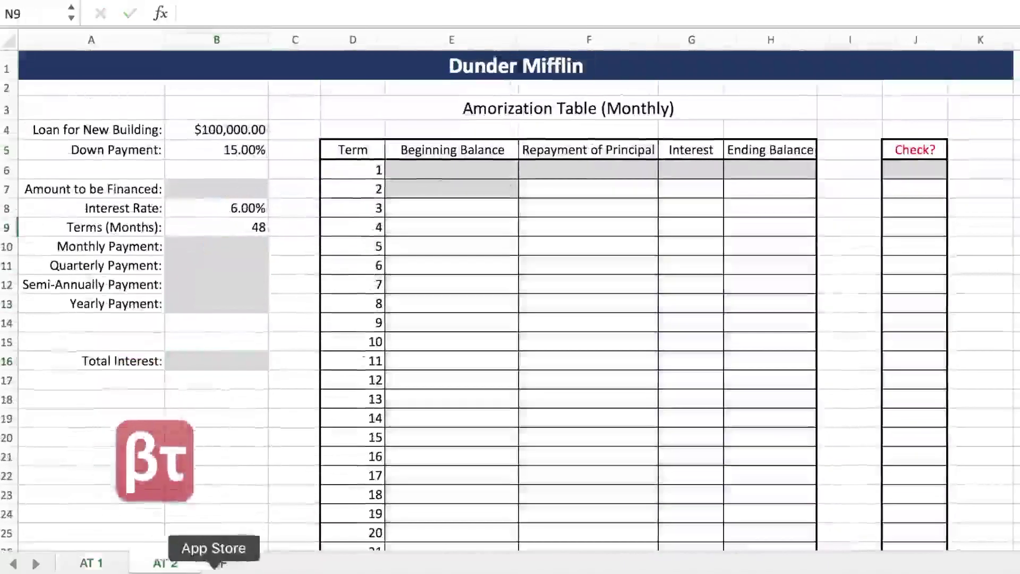
click(91, 563)
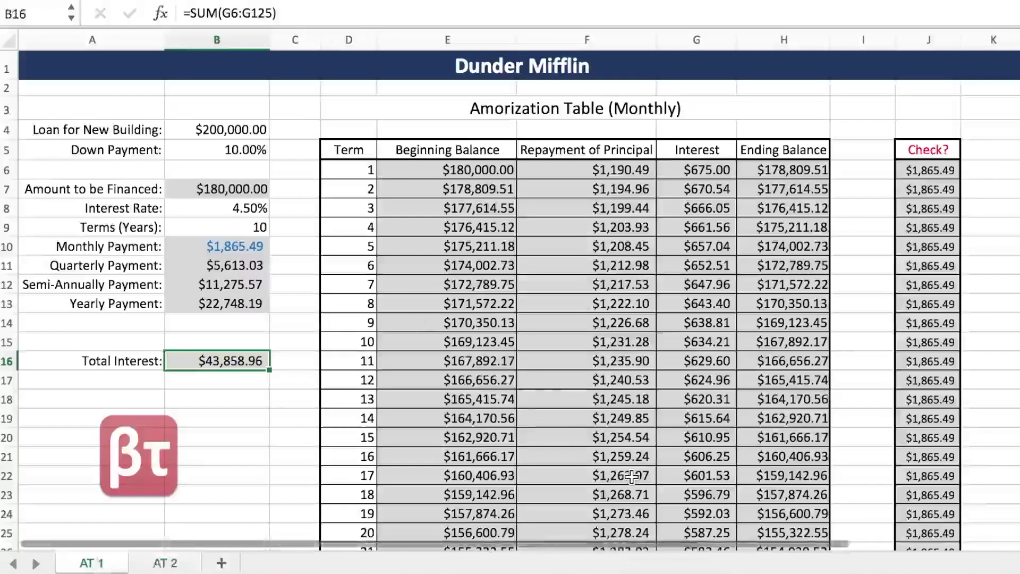
click(165, 562)
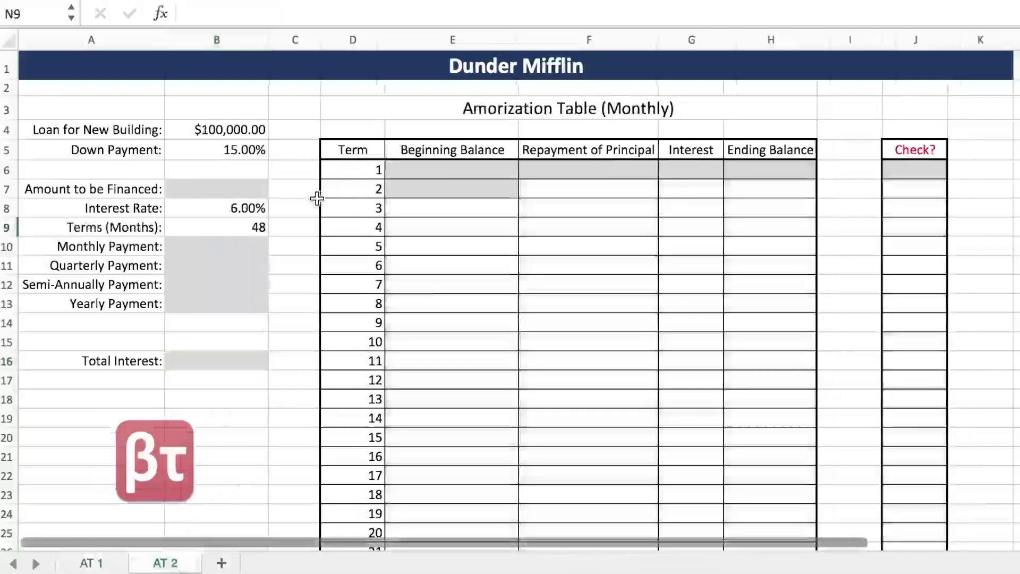
click(237, 187)
text(=)
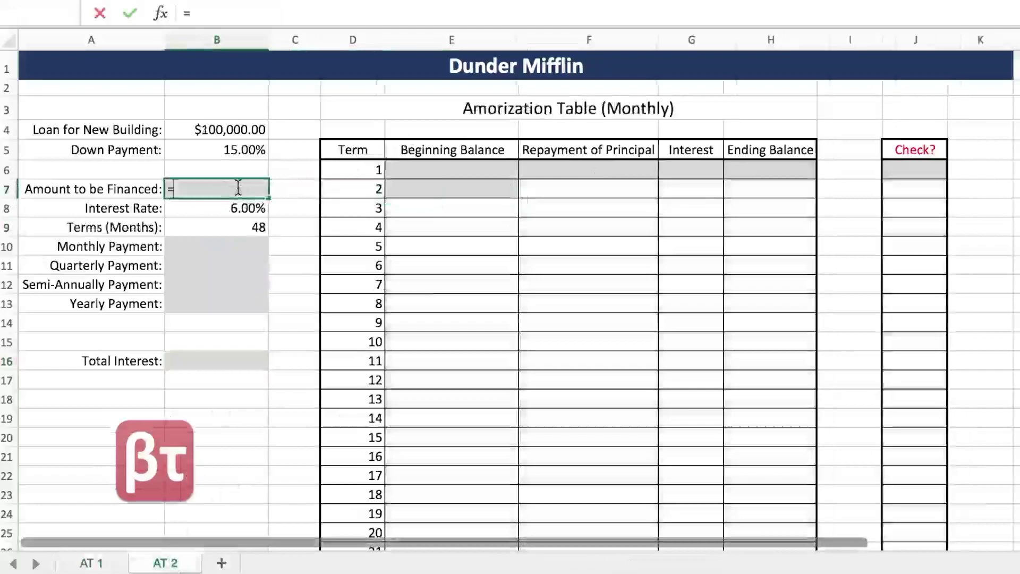
click(247, 137)
text(-()
click(243, 153)
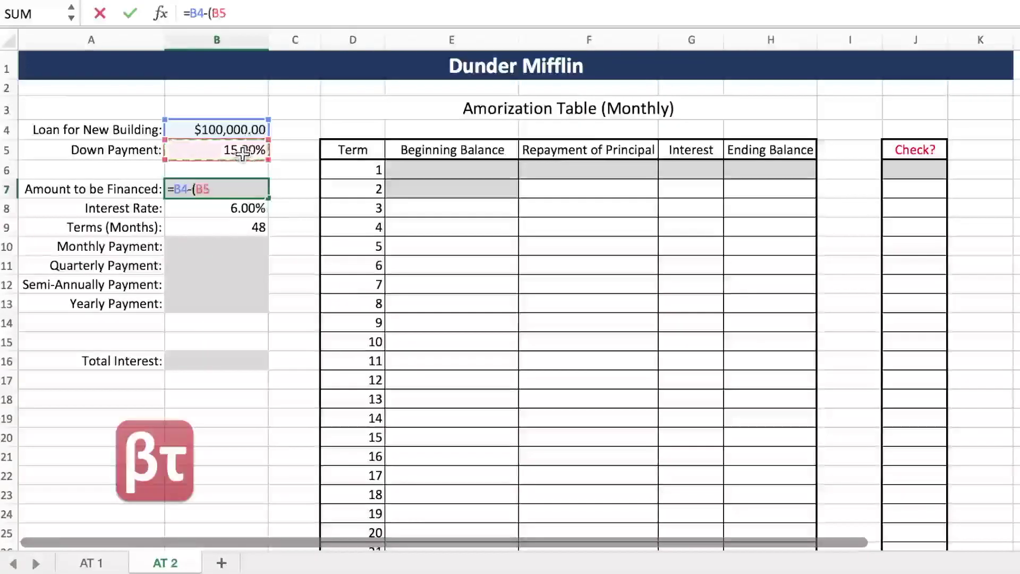
text(*)
click(240, 130)
text())
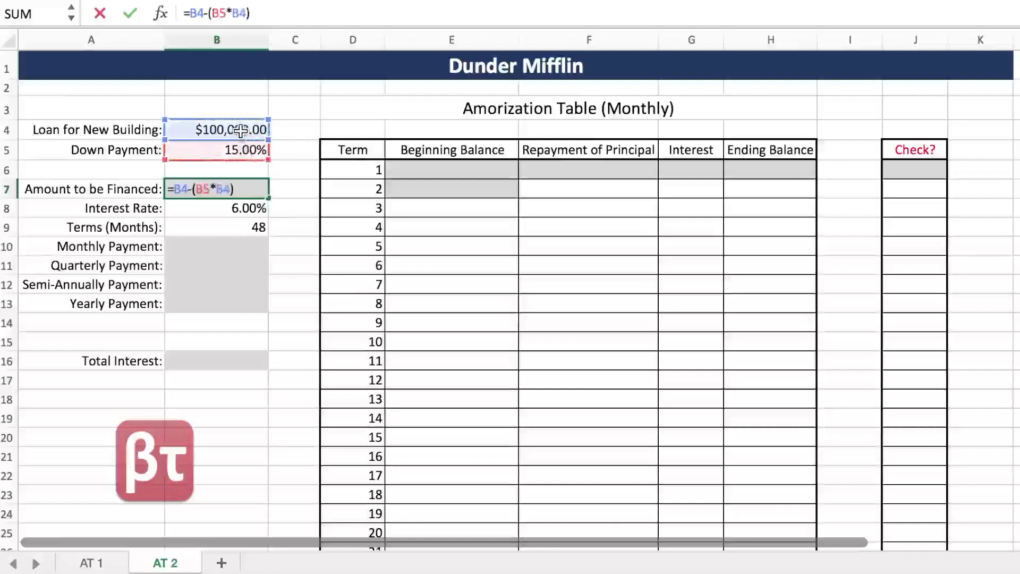
key(ctrl+Return)
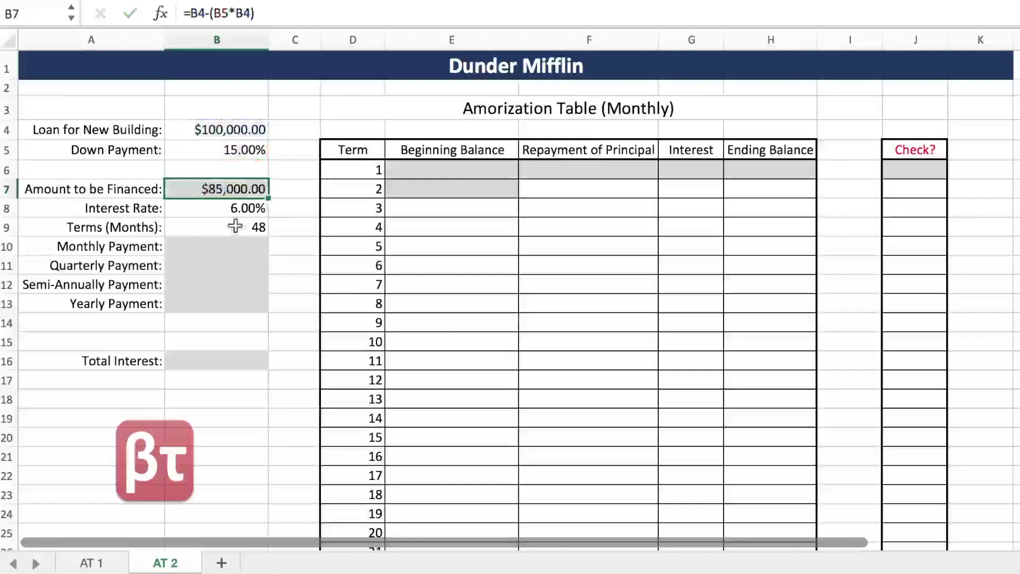
Step: Calculate the AT 2 Monthly Payment in B10 with =PMT(B8/12,B9,-B7), using the term in months directly
click(225, 248)
text(=)
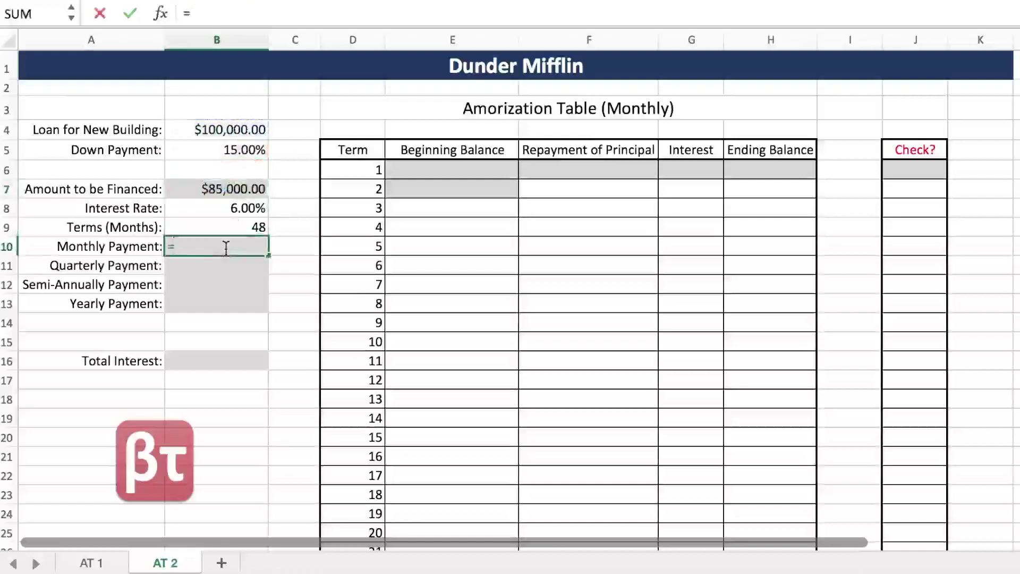
text(PMT()
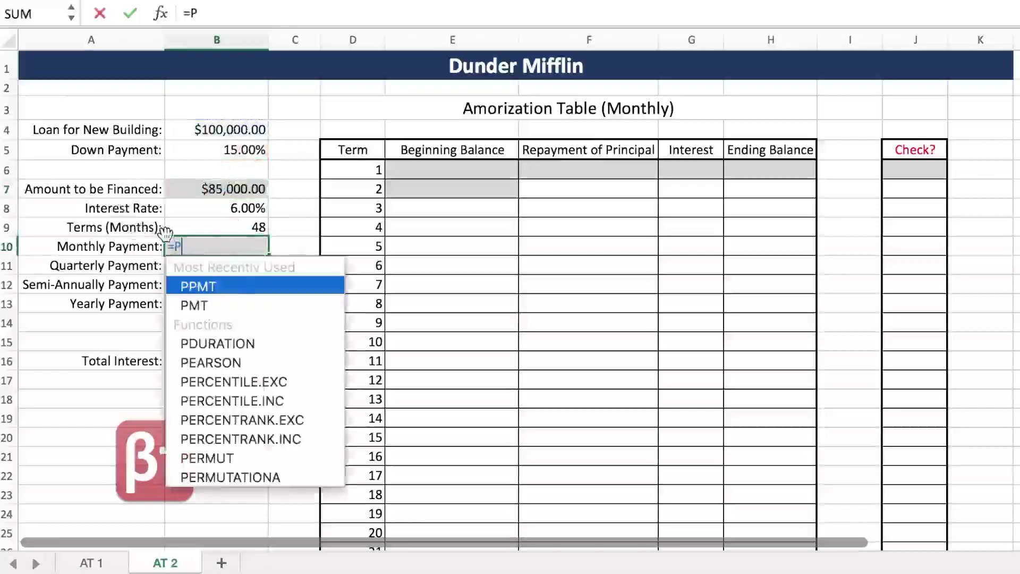
click(192, 211)
text(/12)
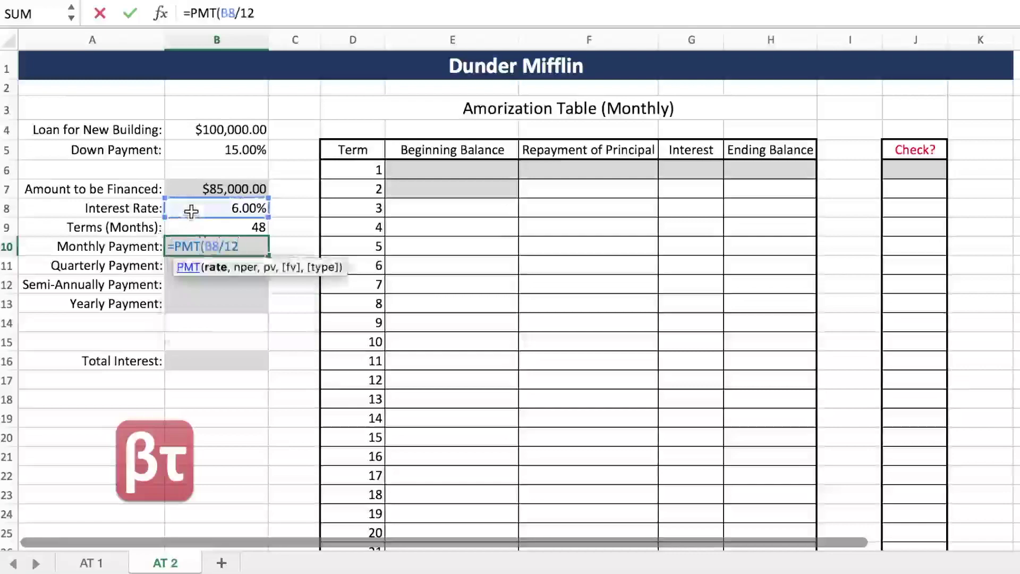
text(,)
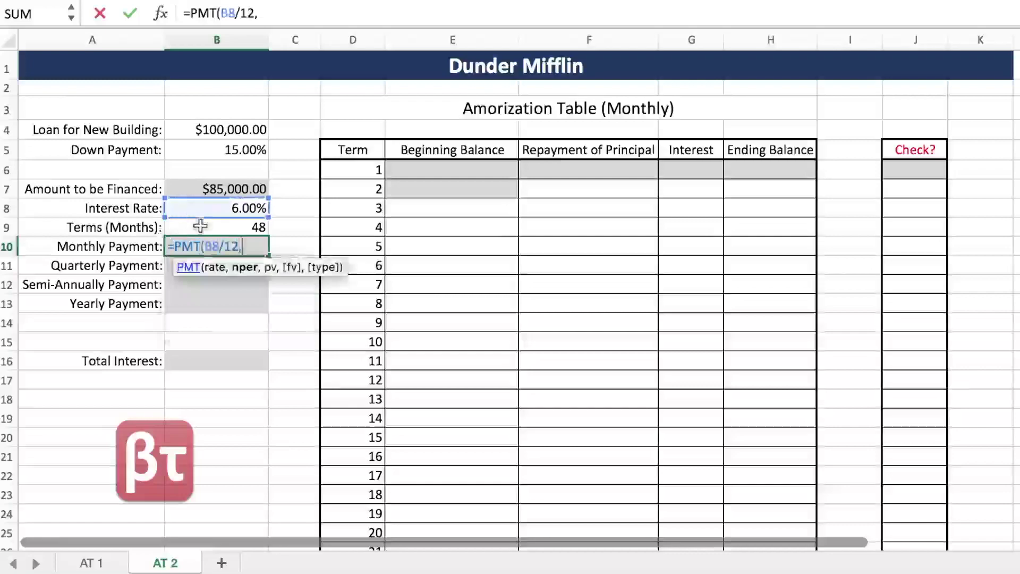
click(201, 225)
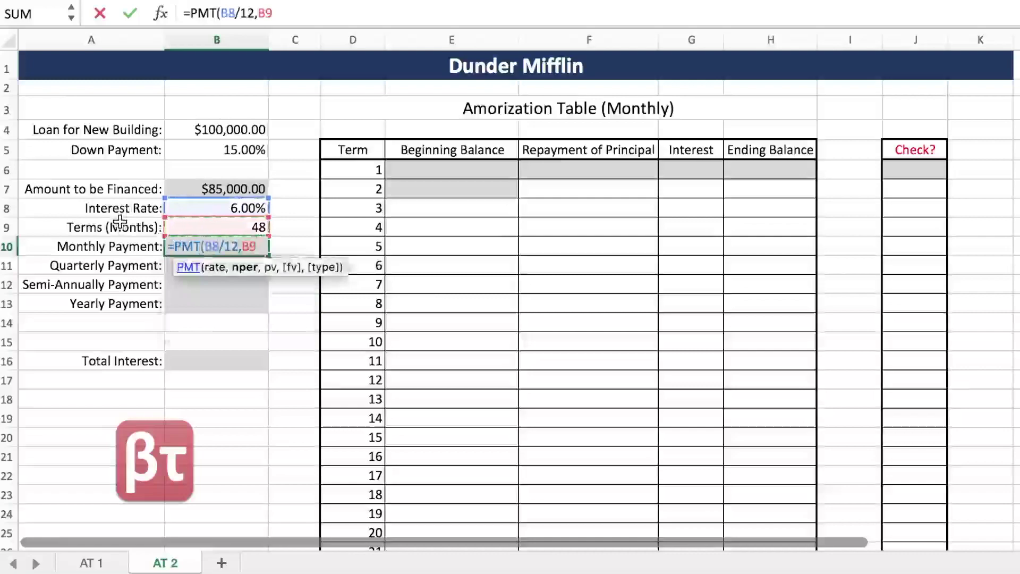
text(,-)
click(185, 184)
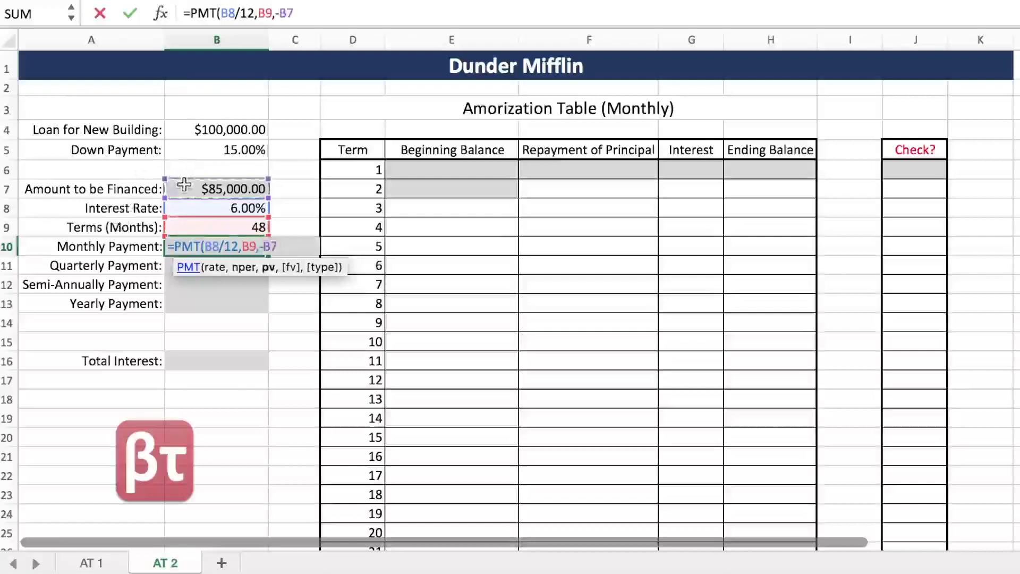
key(ctrl+Return)
Step: Calculate the Quarterly Payment in B11 with the formula =PMT(B8/4,B9/3,-B7)
click(220, 261)
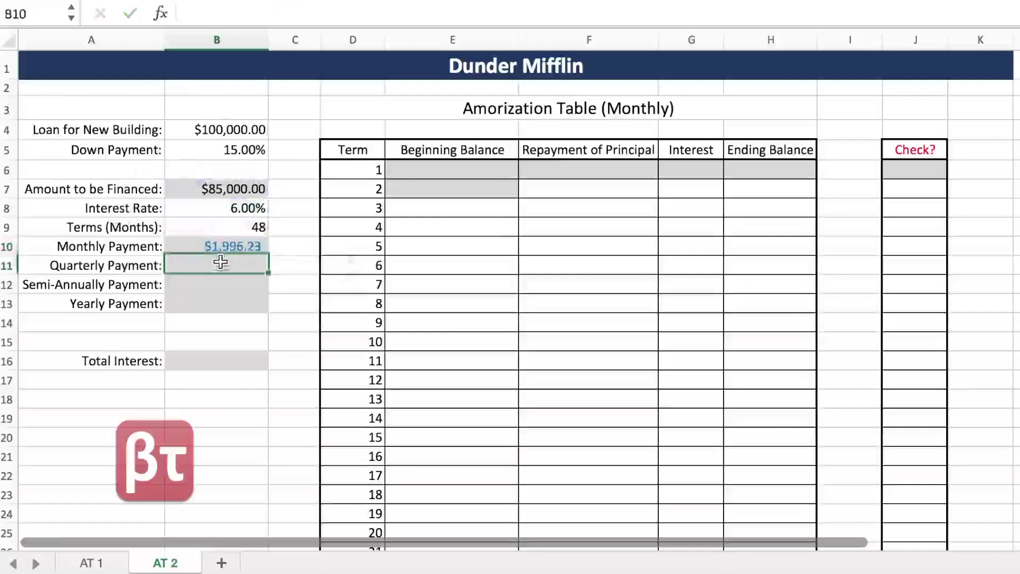
text(=PMT()
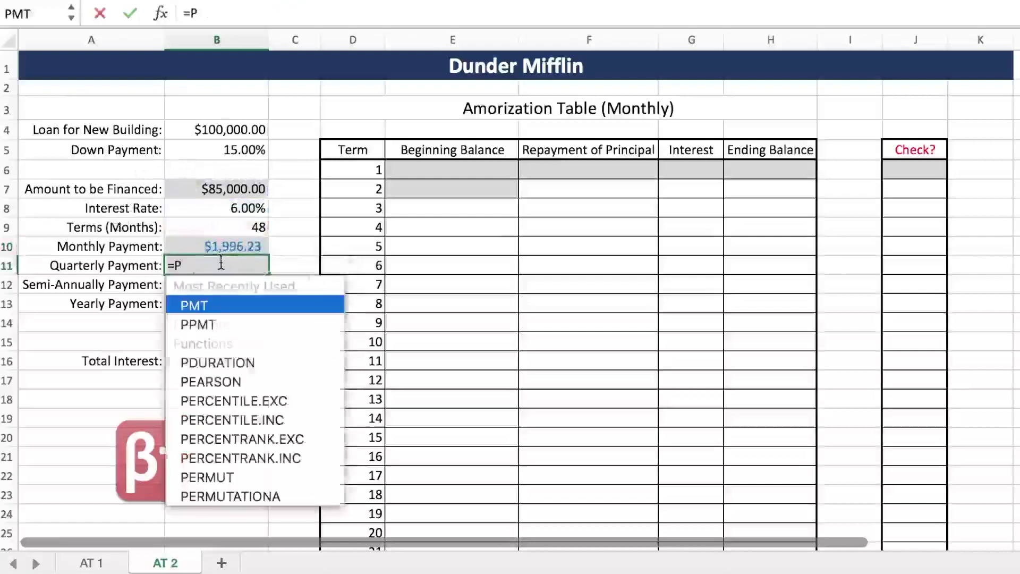
click(246, 211)
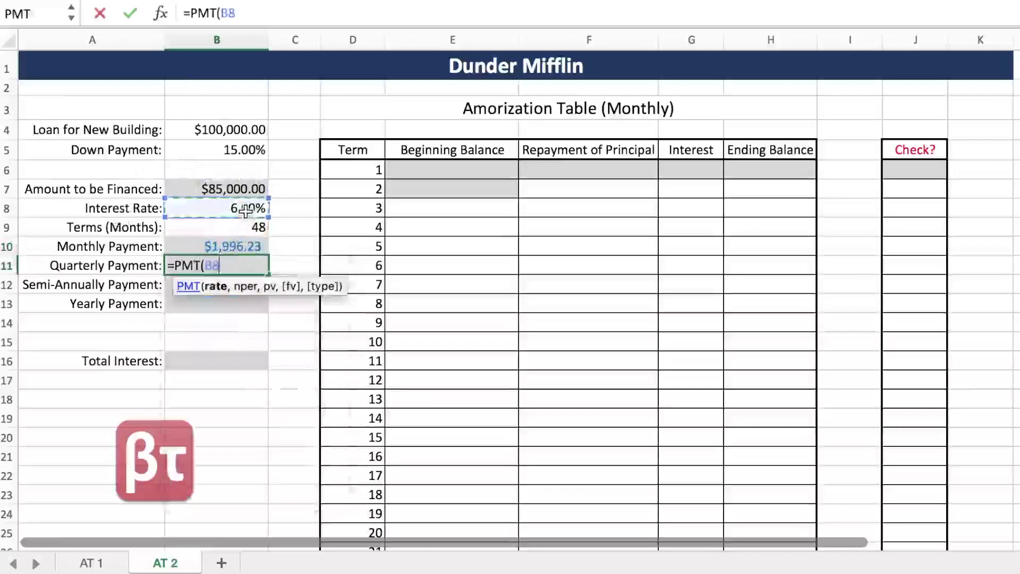
text(/4,)
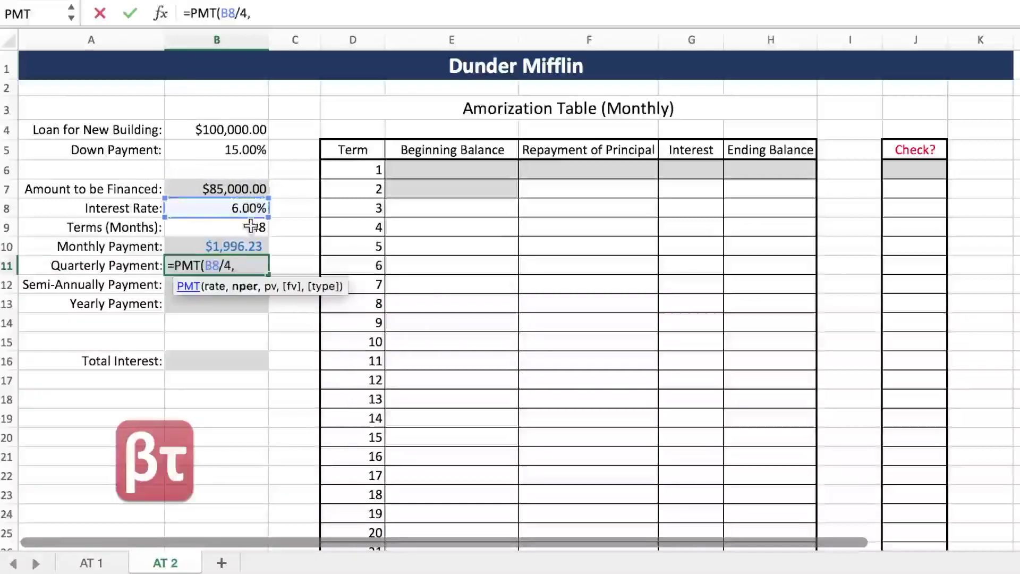
click(251, 227)
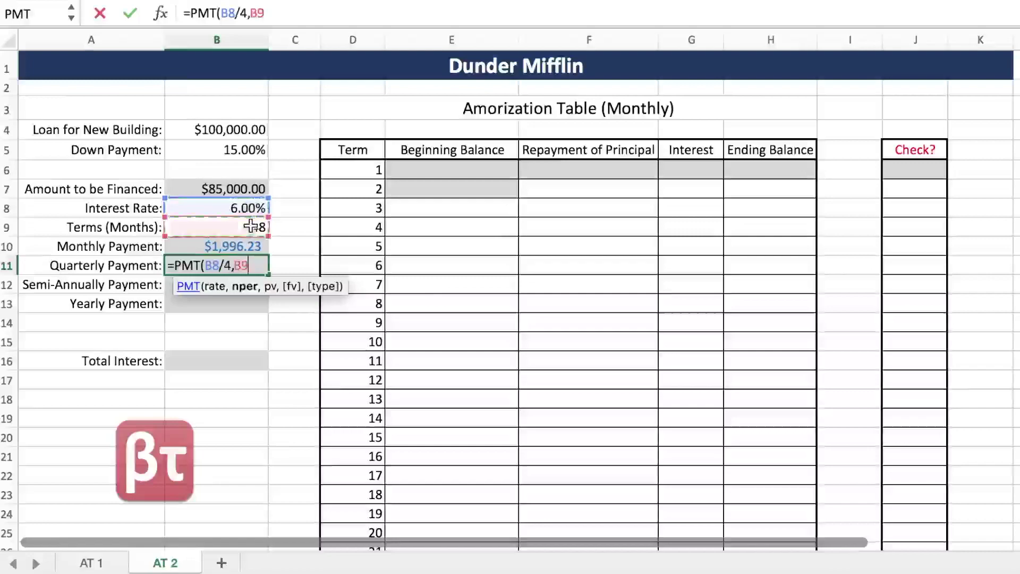
text(/)
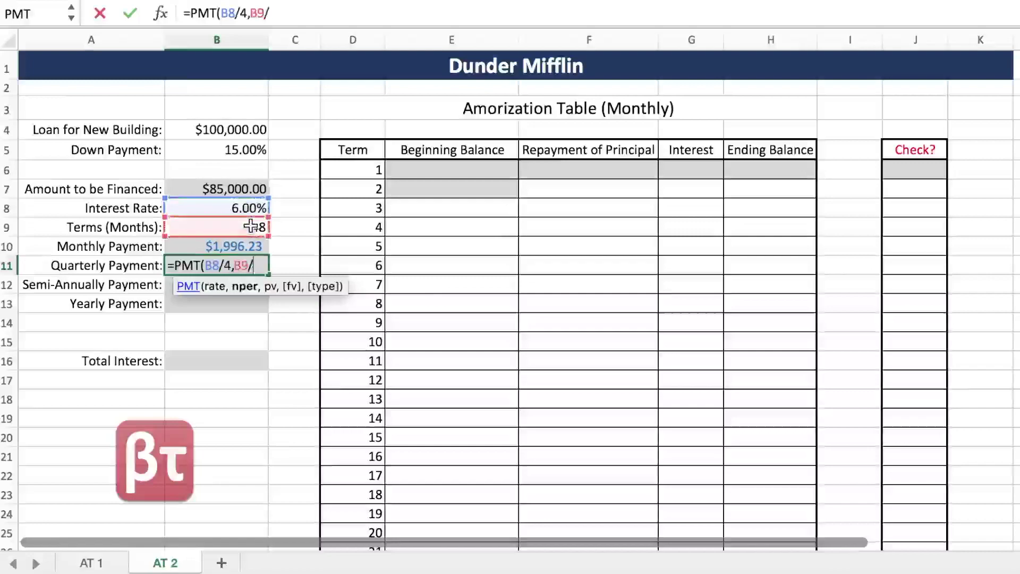
text(3,-)
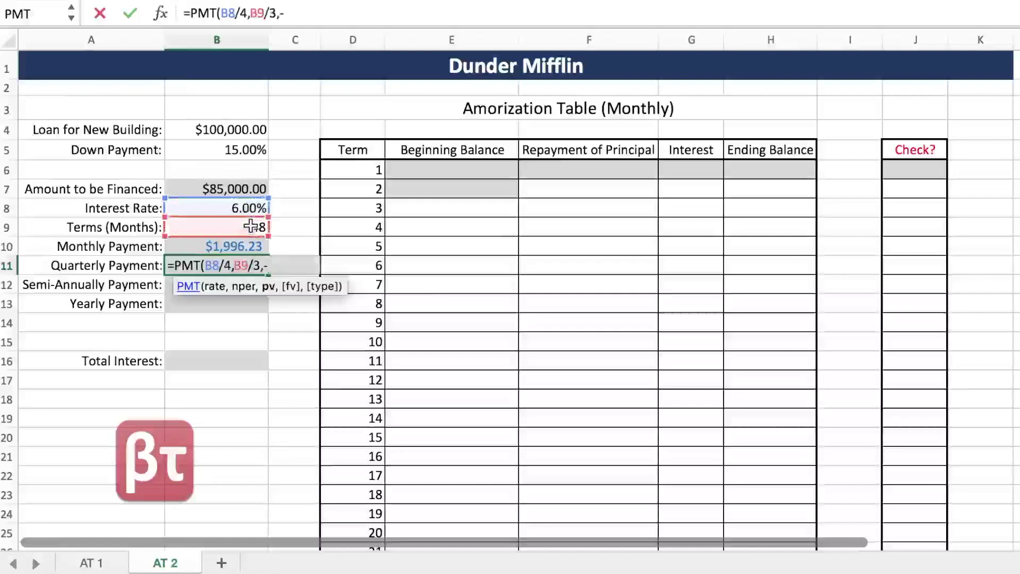
click(247, 189)
key(ctrl+Return)
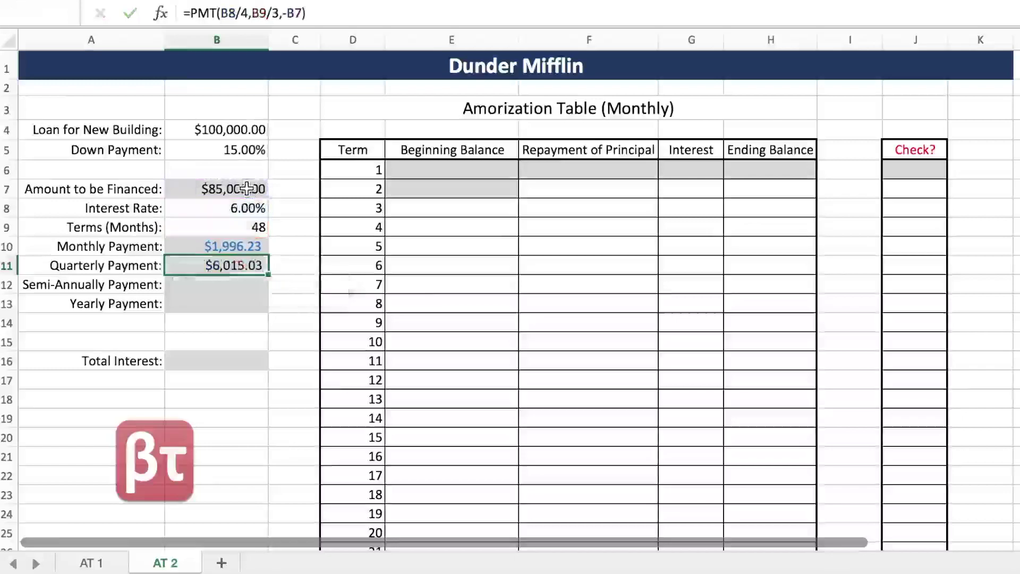
Step: Calculate the Semi-Annually Payment in B12 with the formula =PMT(B8/2,B9/6,-B7)
click(243, 280)
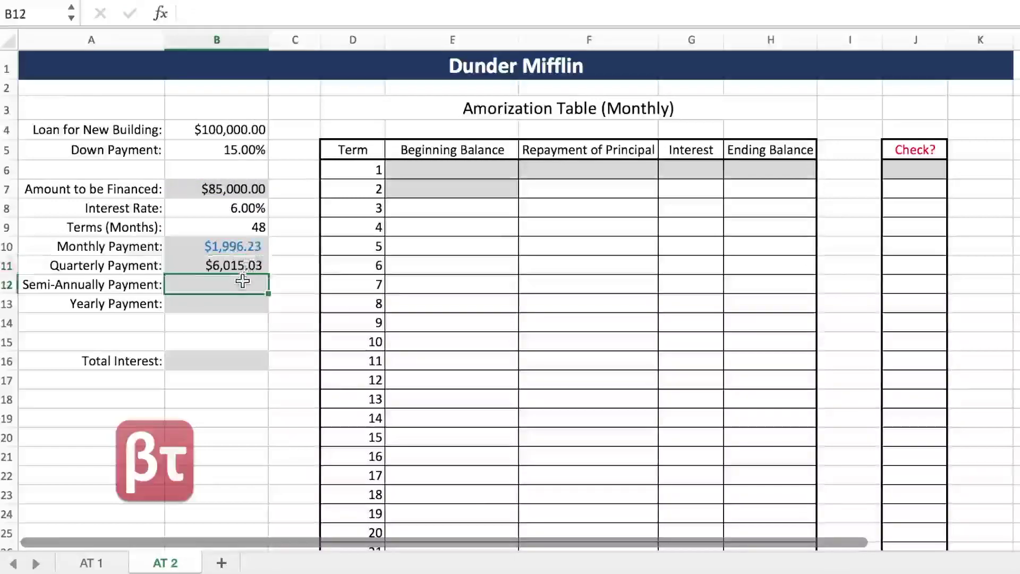
text(=P)
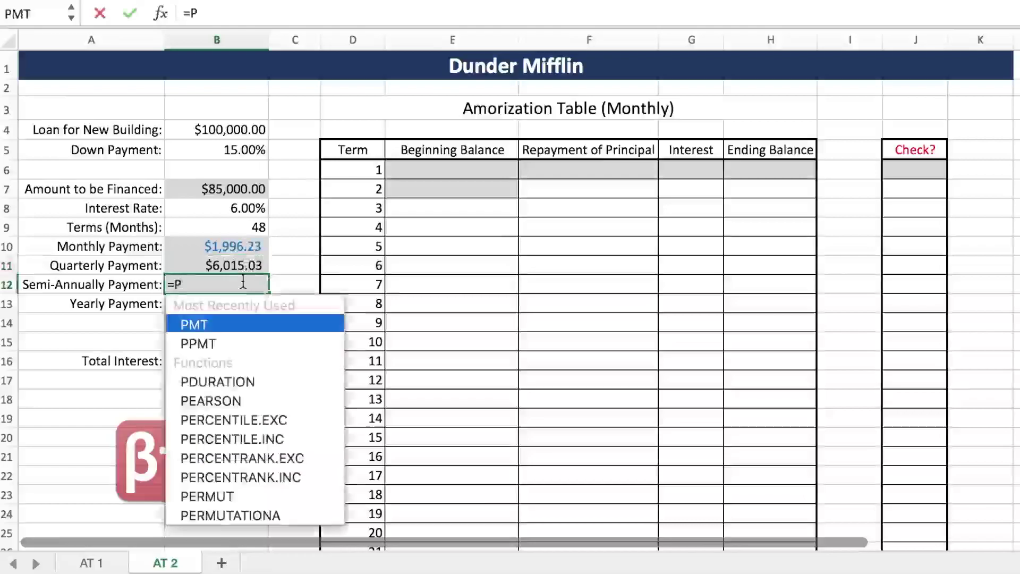
text(MT(B)
key(BackSpace)
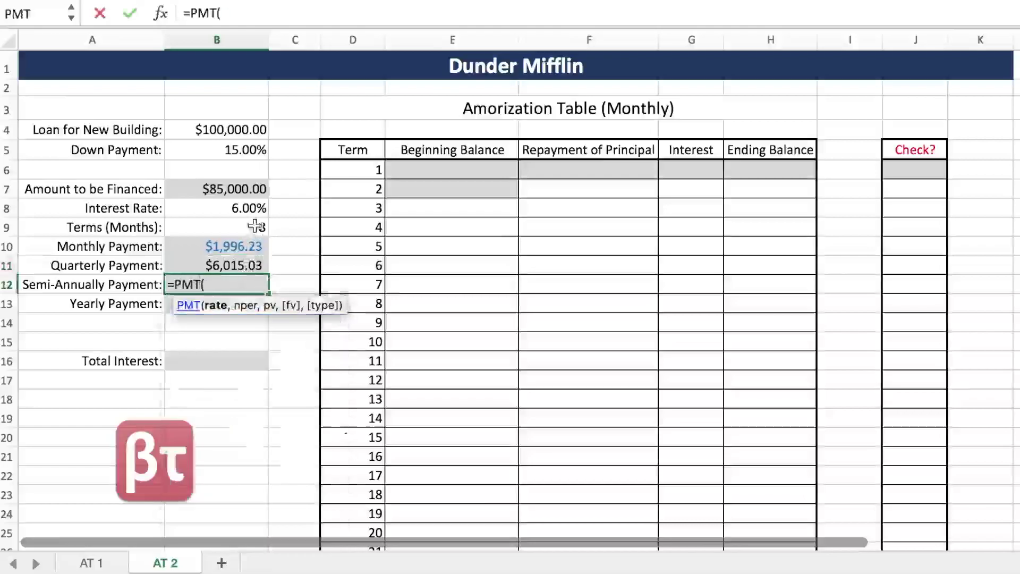
click(250, 207)
text(/2,)
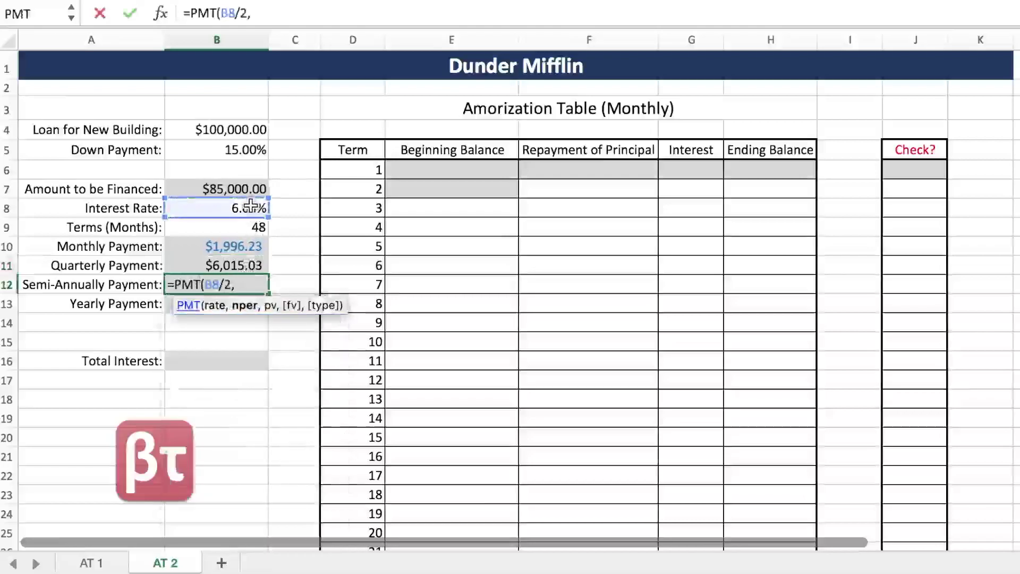
click(254, 229)
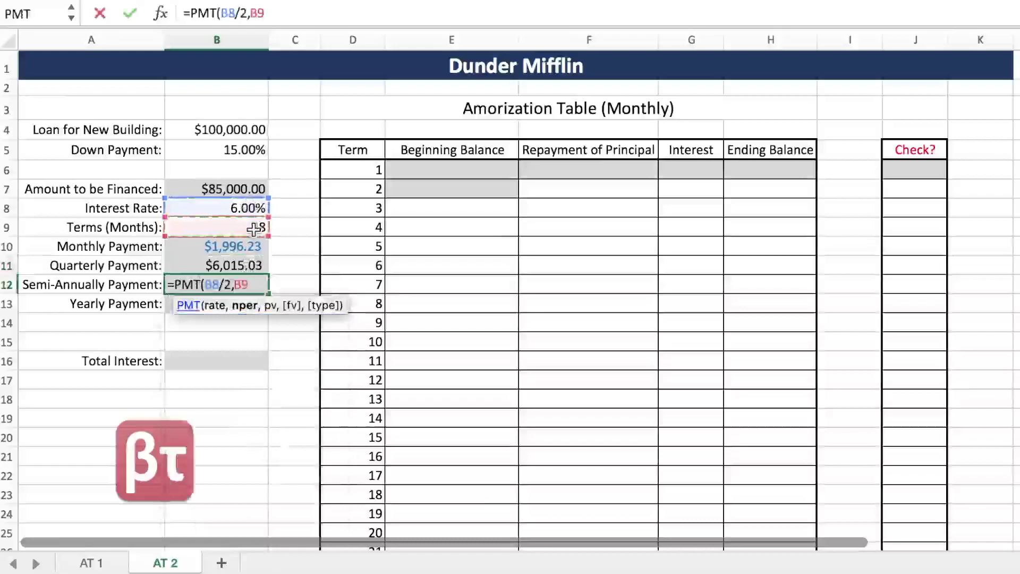
text(/6)
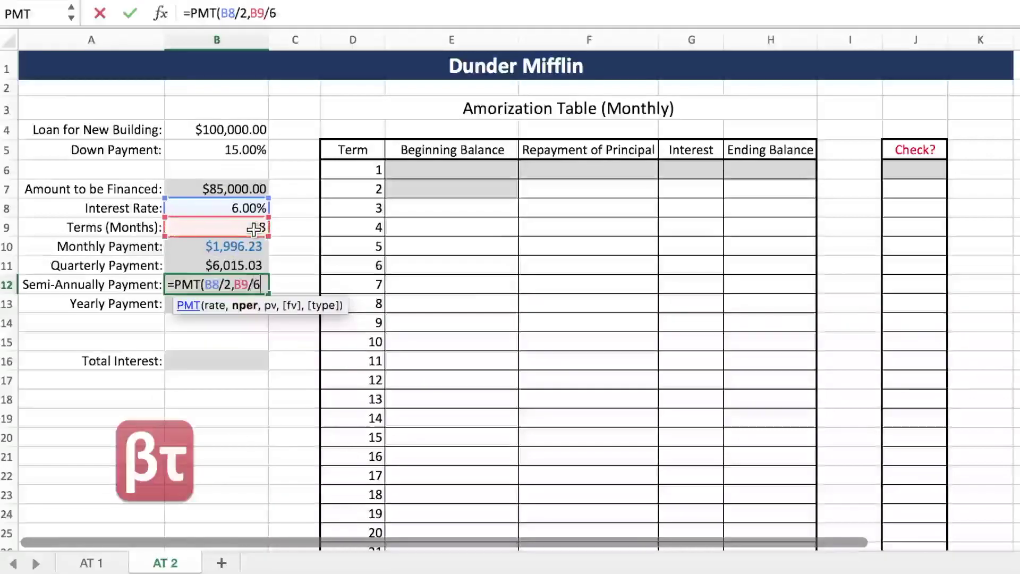
text(,-)
click(254, 189)
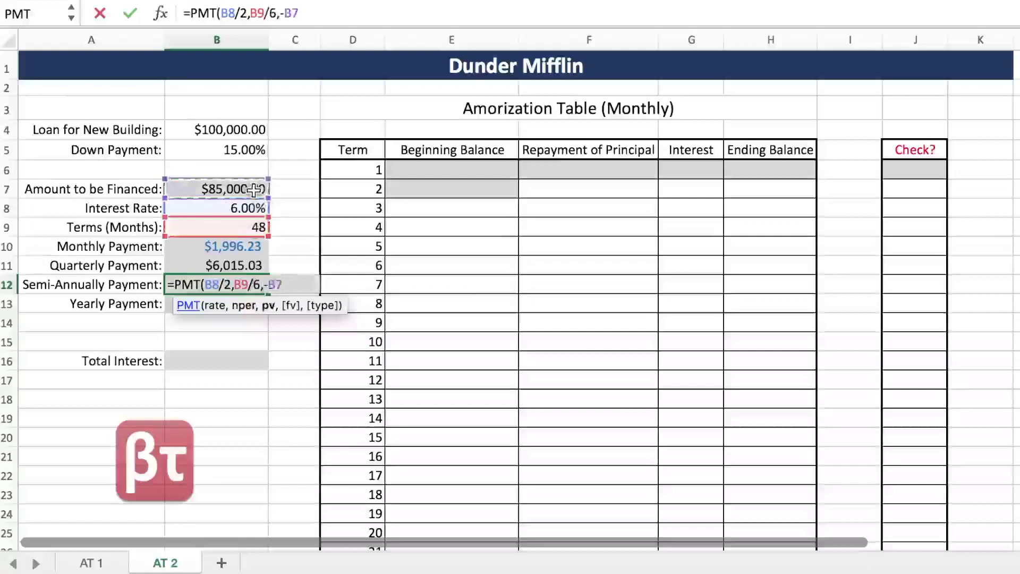
text())
key(Return)
Step: Calculate the Yearly Payment in B13 with the formula =PMT(B8,B9/12,-B7)
click(228, 303)
text(=)
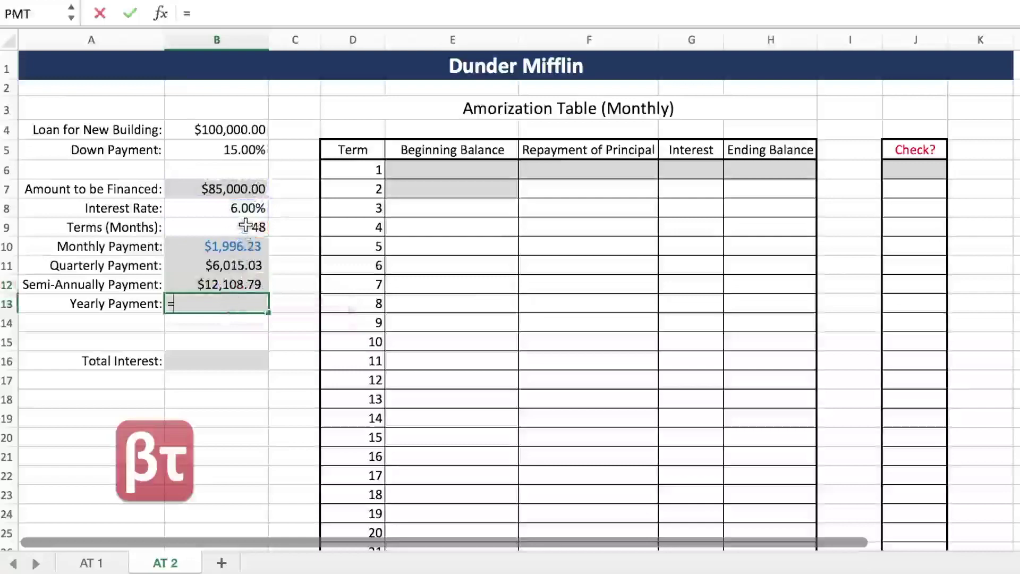
text(PMT)
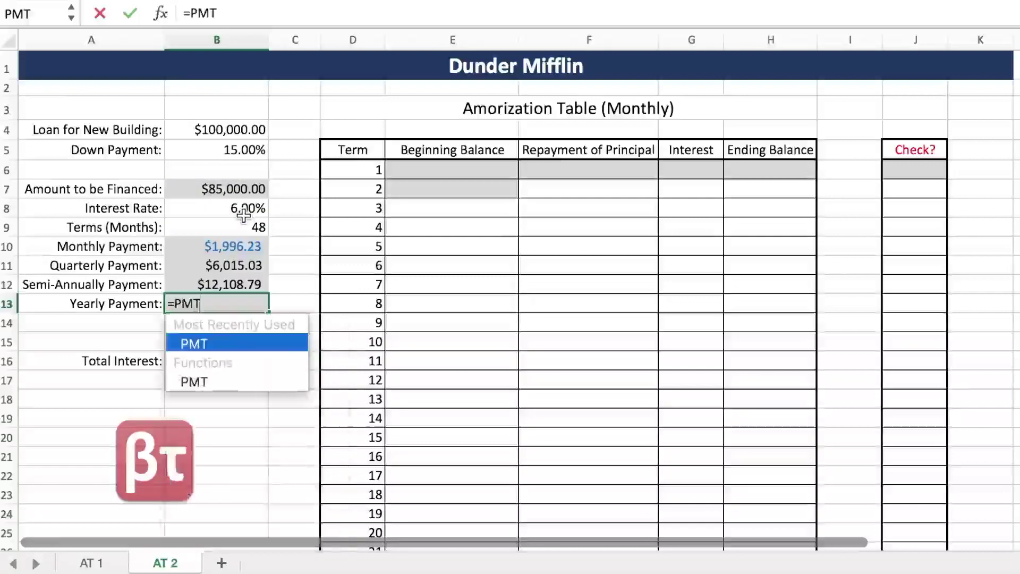
text(()
click(242, 212)
text(,)
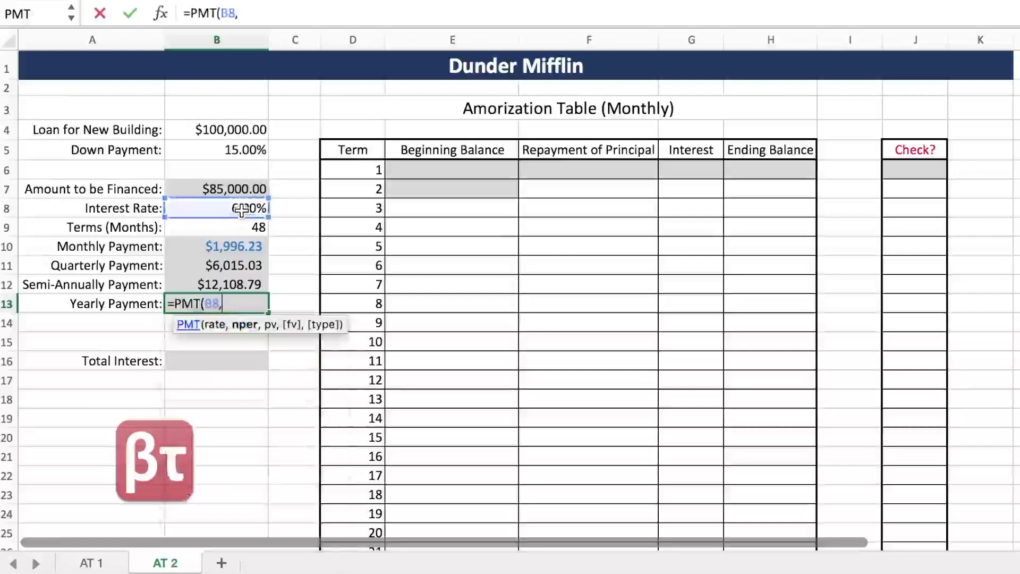
click(241, 227)
text(/12,-)
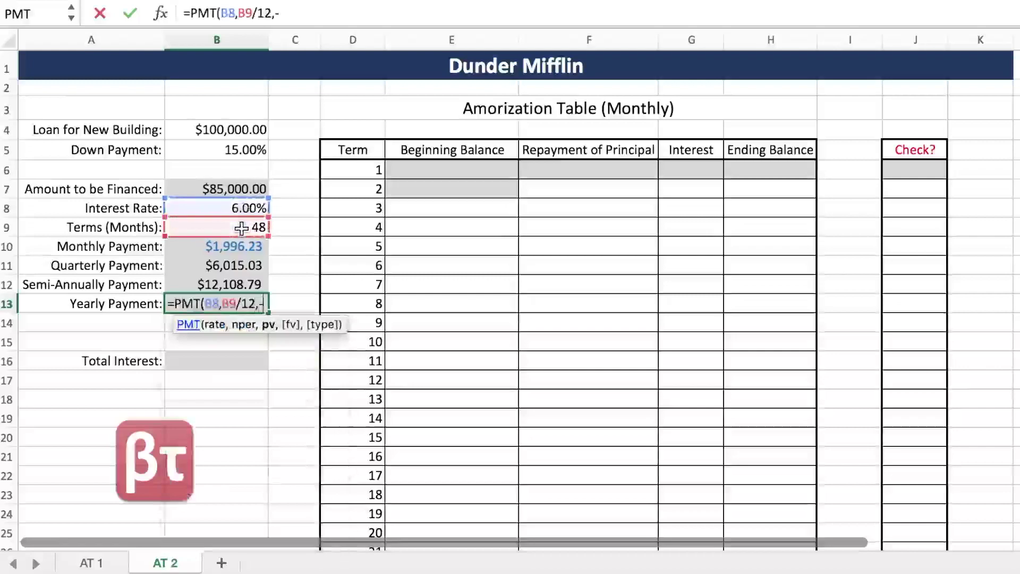
click(245, 188)
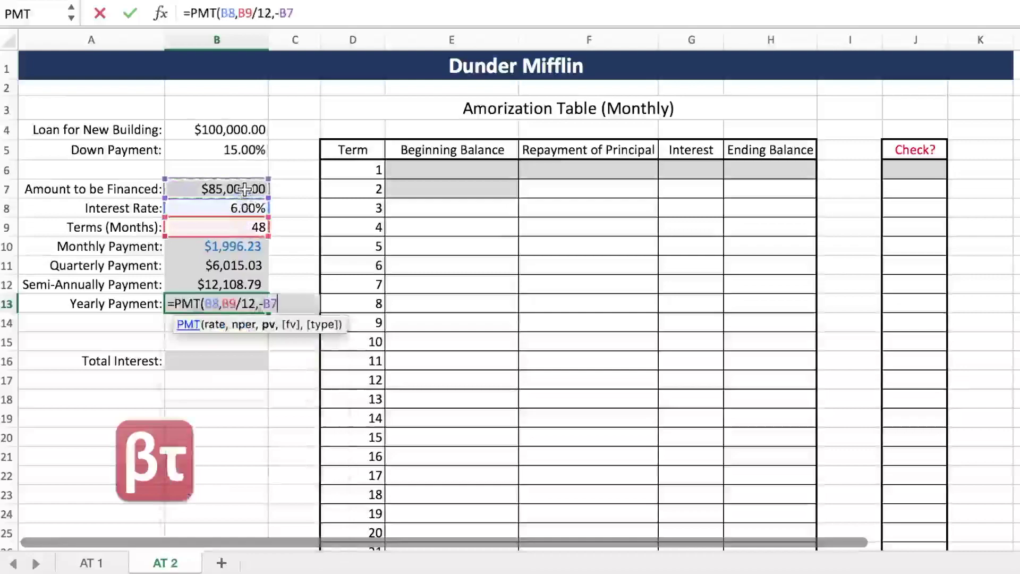
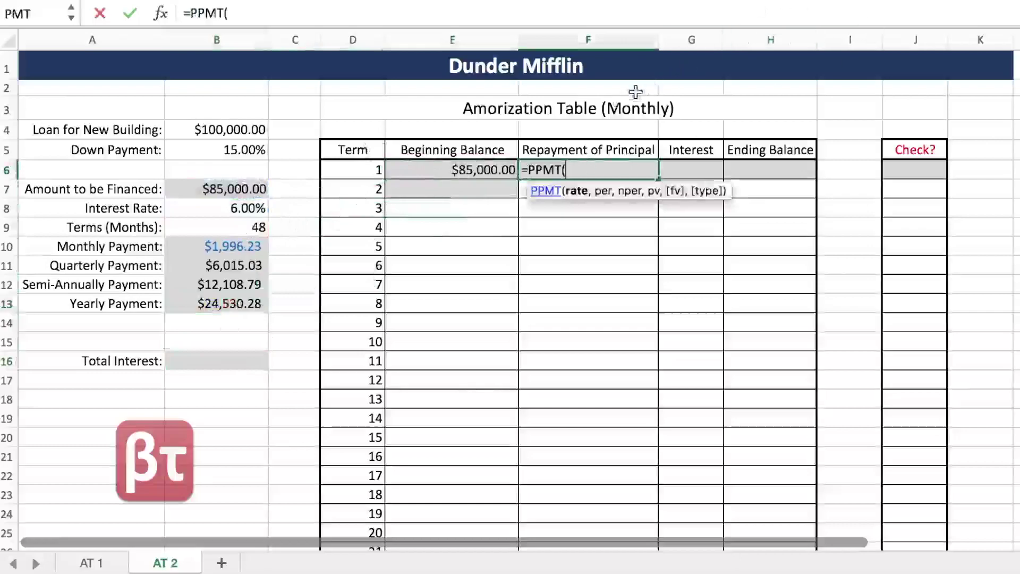
Step: Calculate term 1's Repayment of Principal in F6 with the formula =PPMT($B$8/12,$D6,$B$9,-$B$7)
click(208, 210)
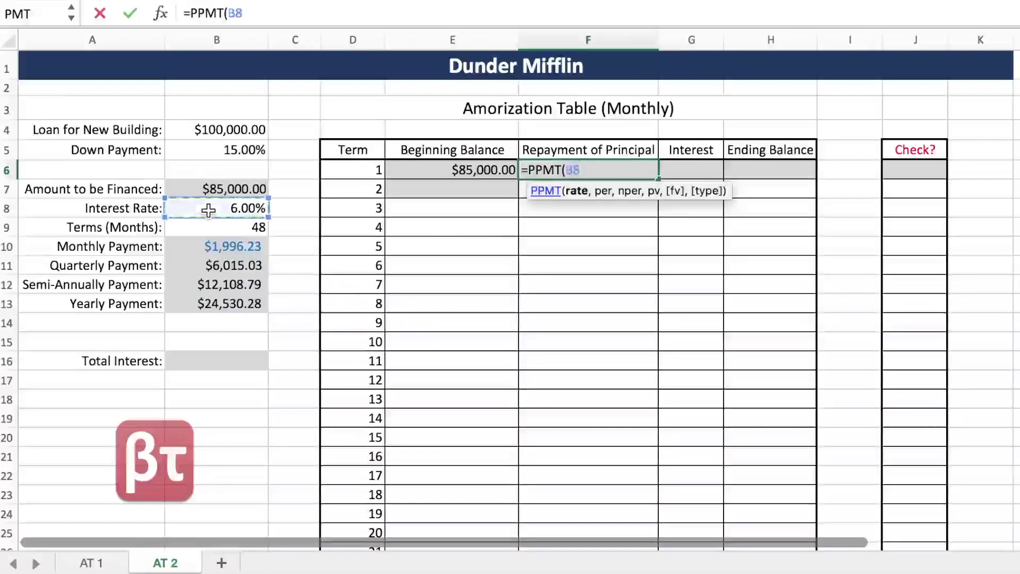
key(F4)
text(/)
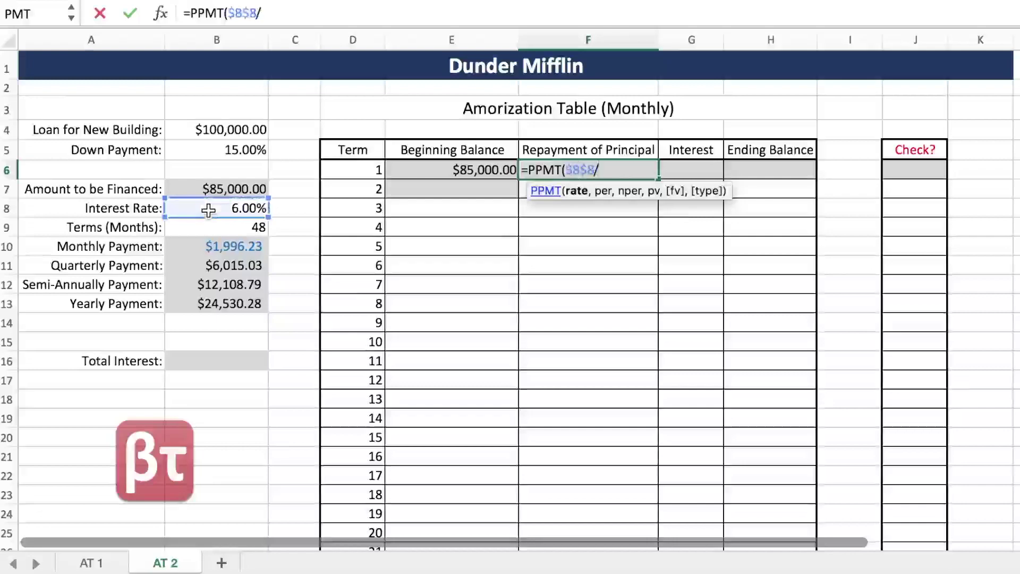
text(12,)
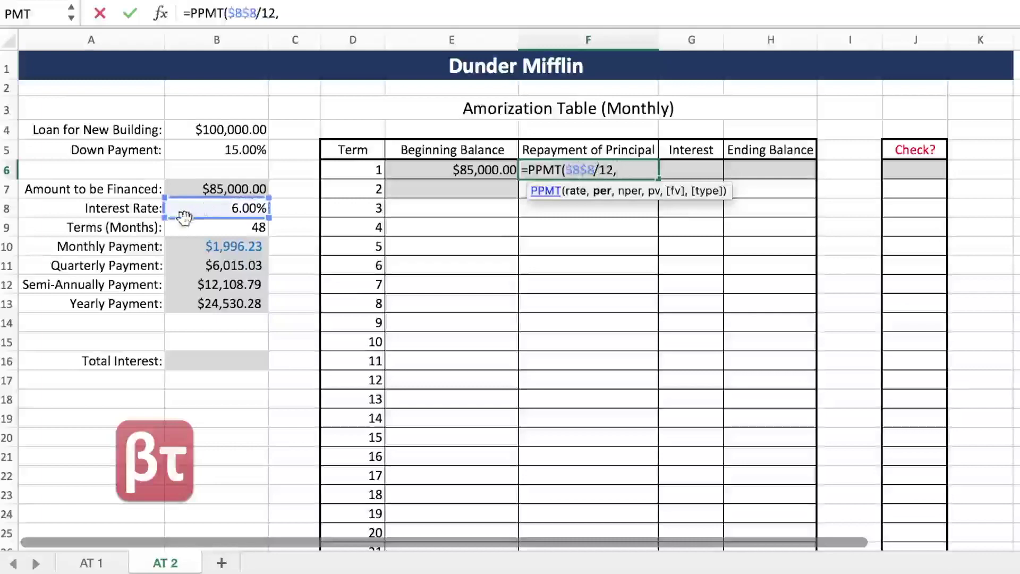
click(372, 166)
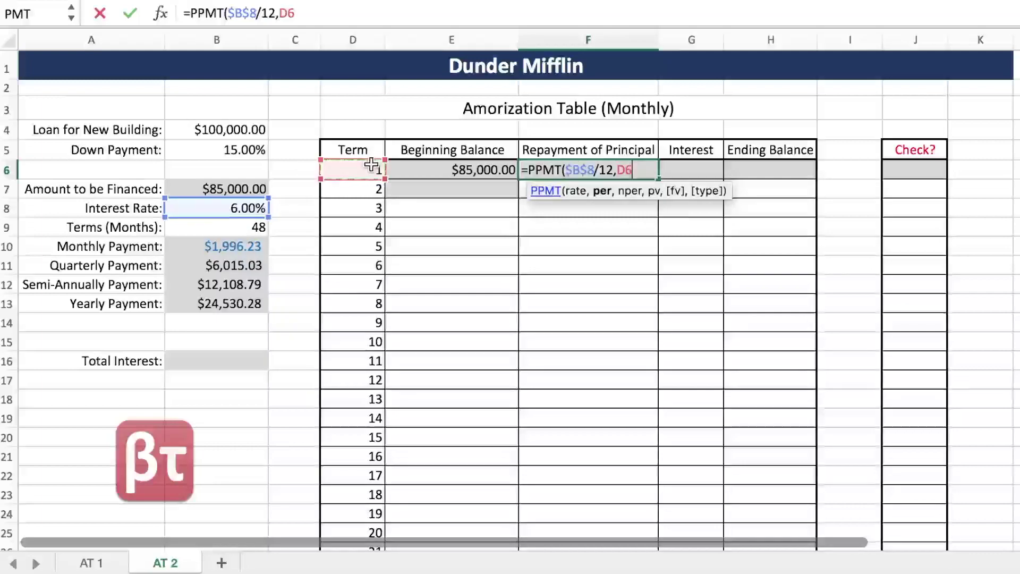
key(F4)
key(F4)
key(F4)
text(,)
click(257, 228)
key(F4)
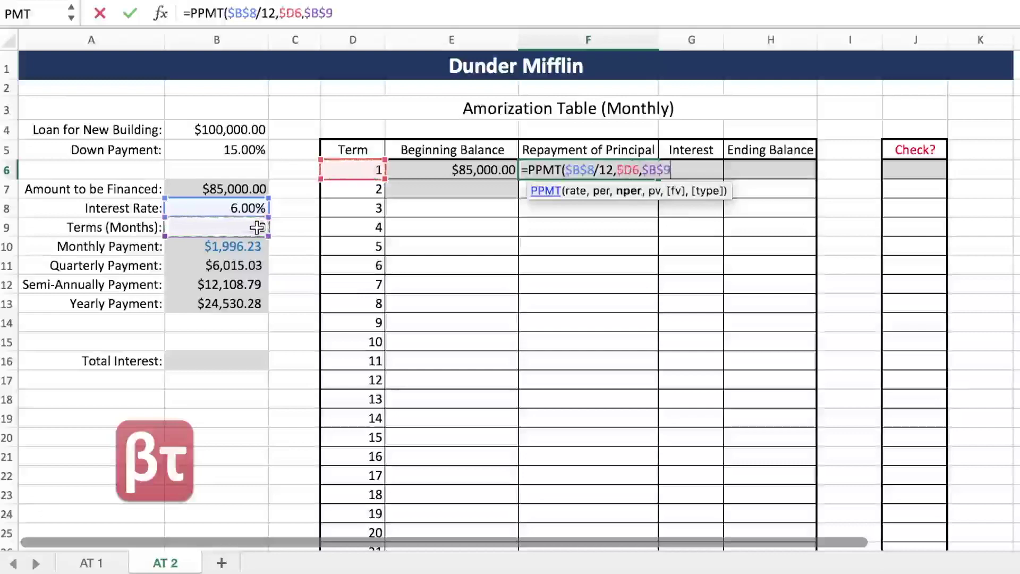
text(,-)
click(220, 189)
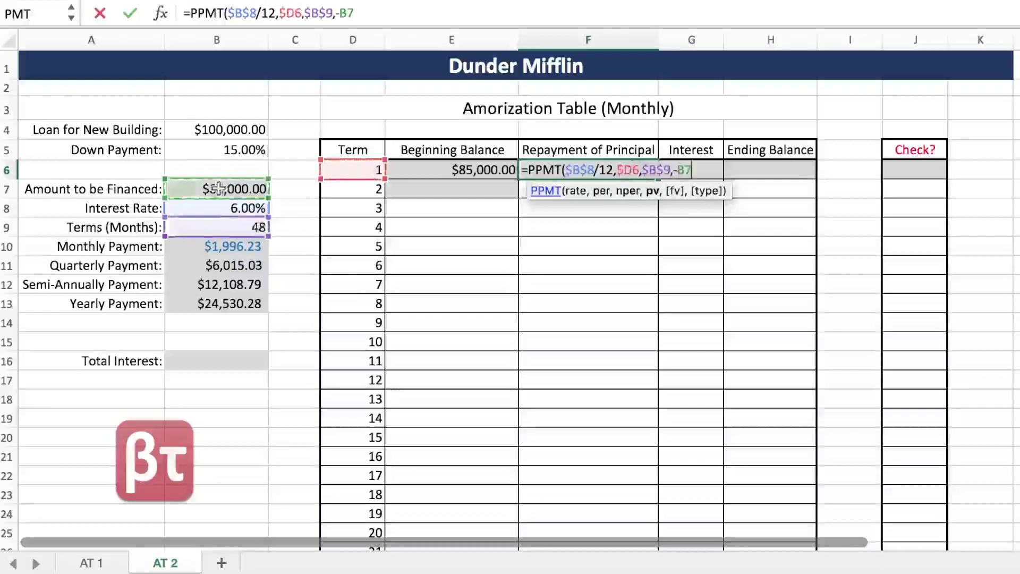
key(F4)
text())
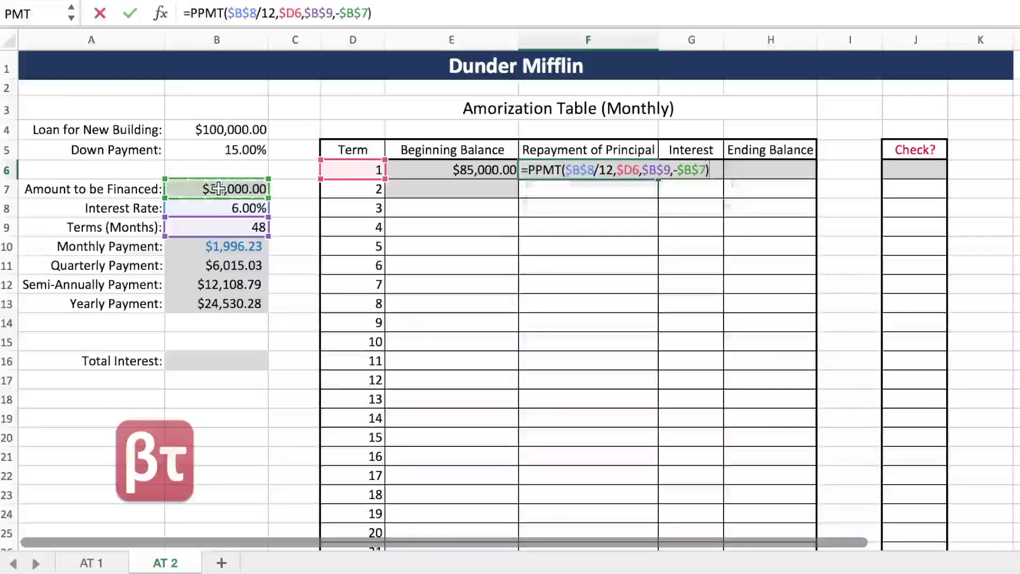
key(ctrl+Return)
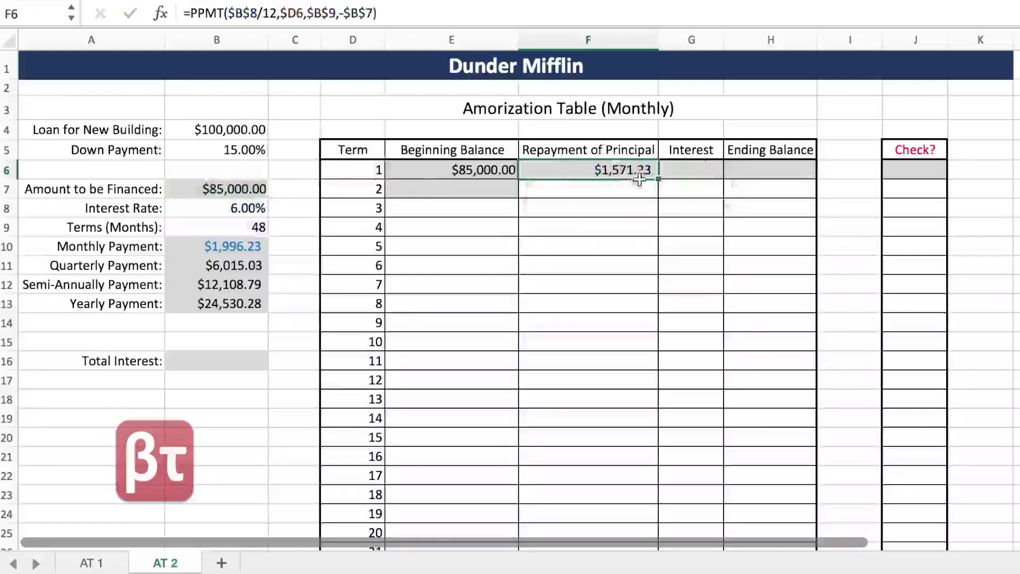
Step: Copy the F6 principal formula to Interest cell G6 and change its function to IPMT, keeping the same arguments
drag(658, 181, 695, 187)
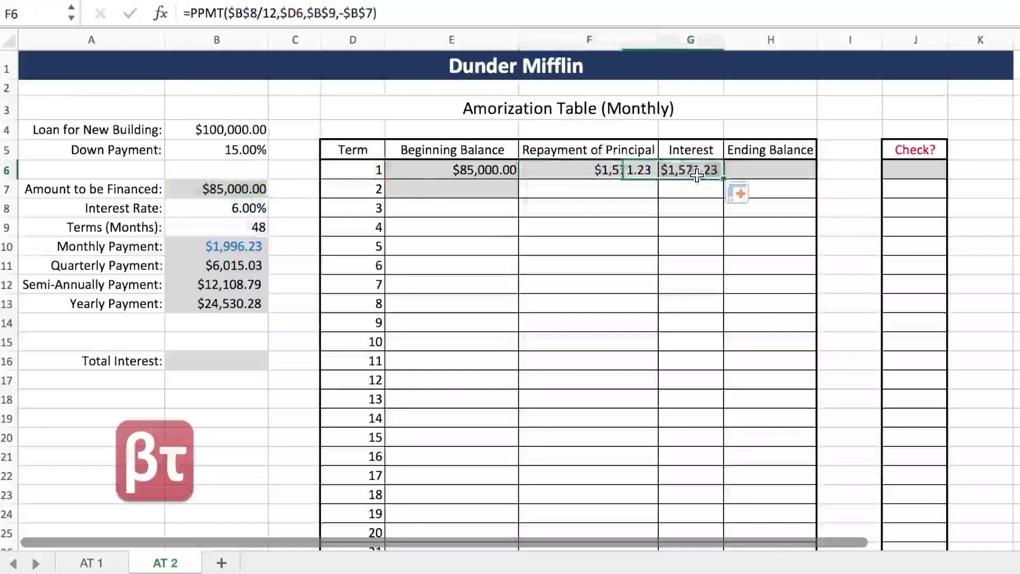
double_click(693, 175)
key(Delete)
text(I)
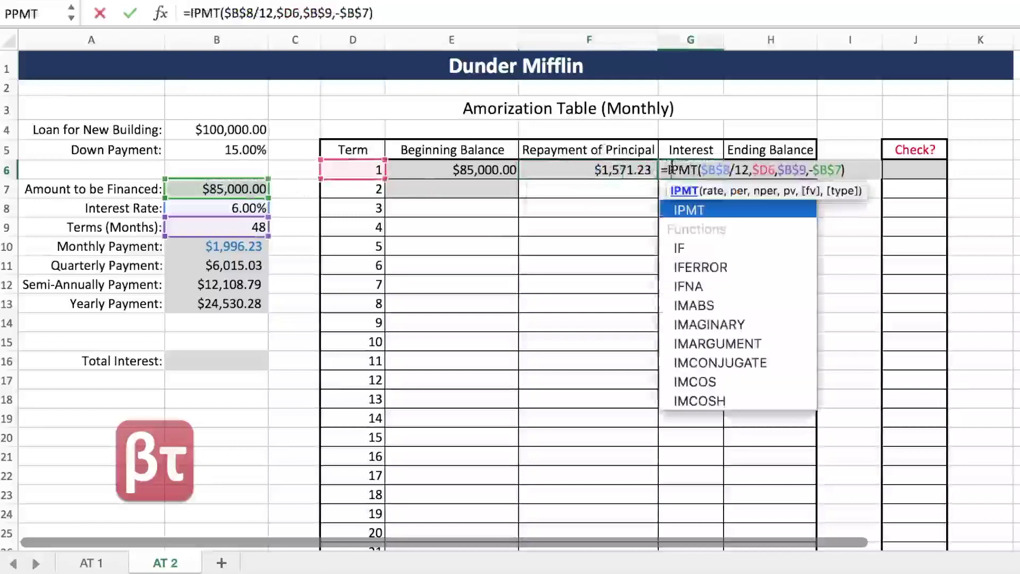
key(ctrl+Return)
Step: Calculate term 1's Ending Balance in H6 with the formula =E6-F6
click(747, 169)
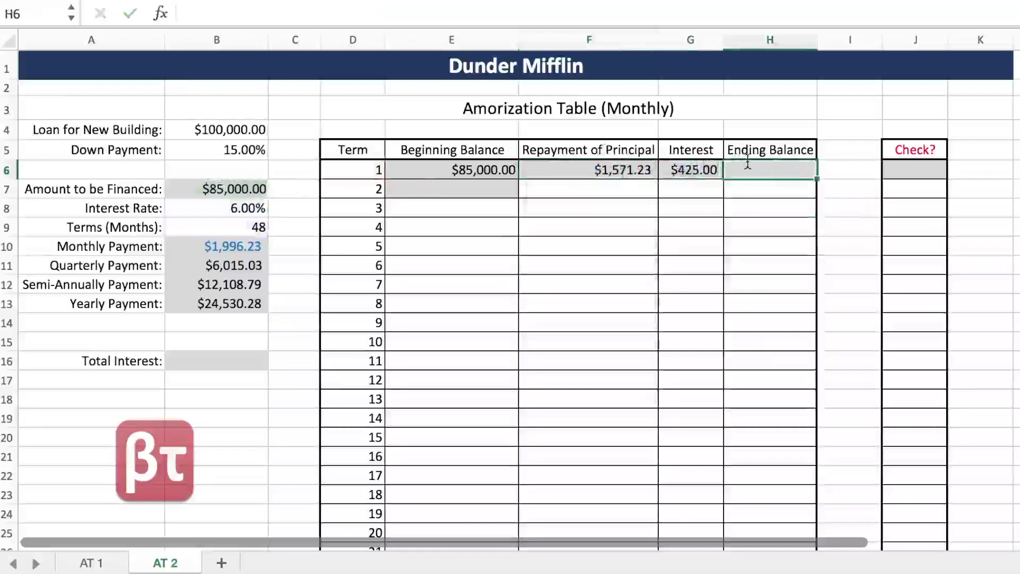
text(=)
click(468, 168)
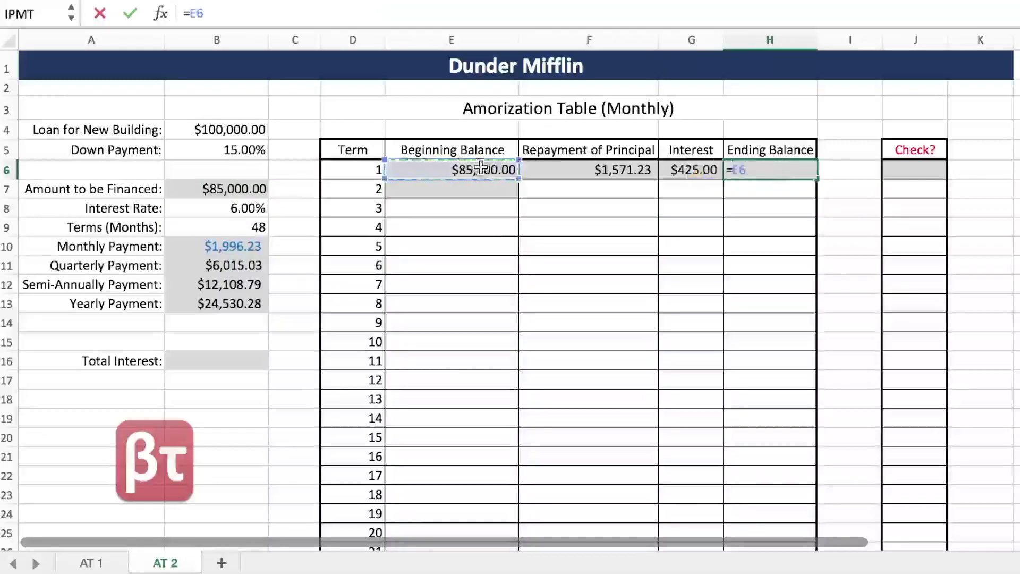
text(-)
click(547, 168)
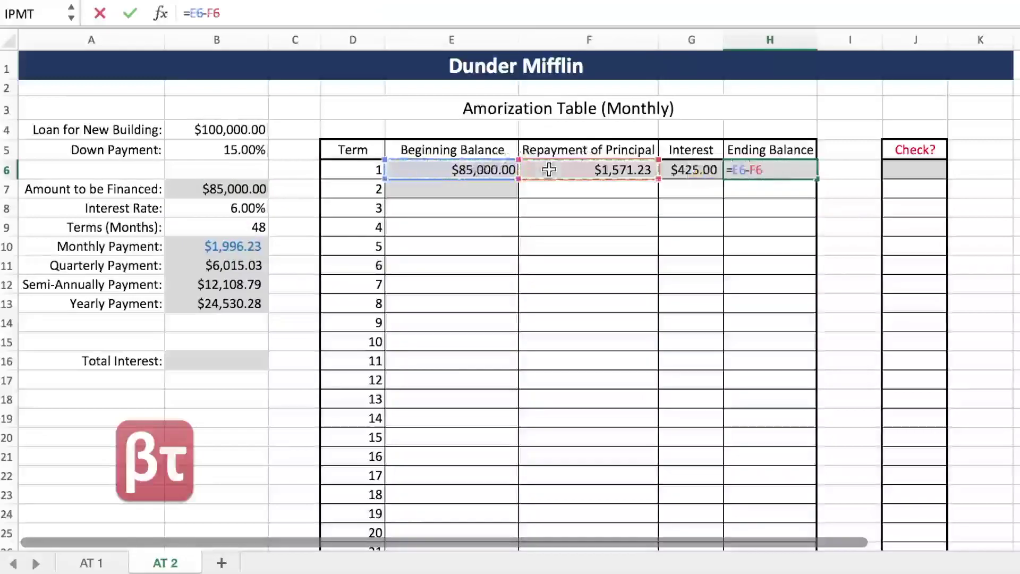
key(Return)
Step: Link term 2's Beginning Balance in E7 to the prior ending balance with =H6 and fill it down the column
click(478, 195)
text(=)
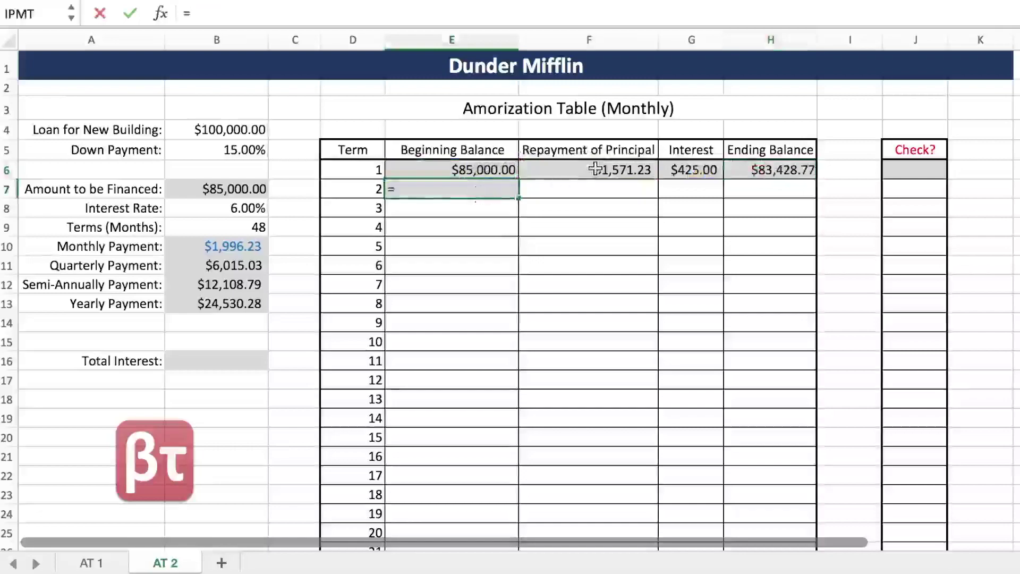
click(777, 174)
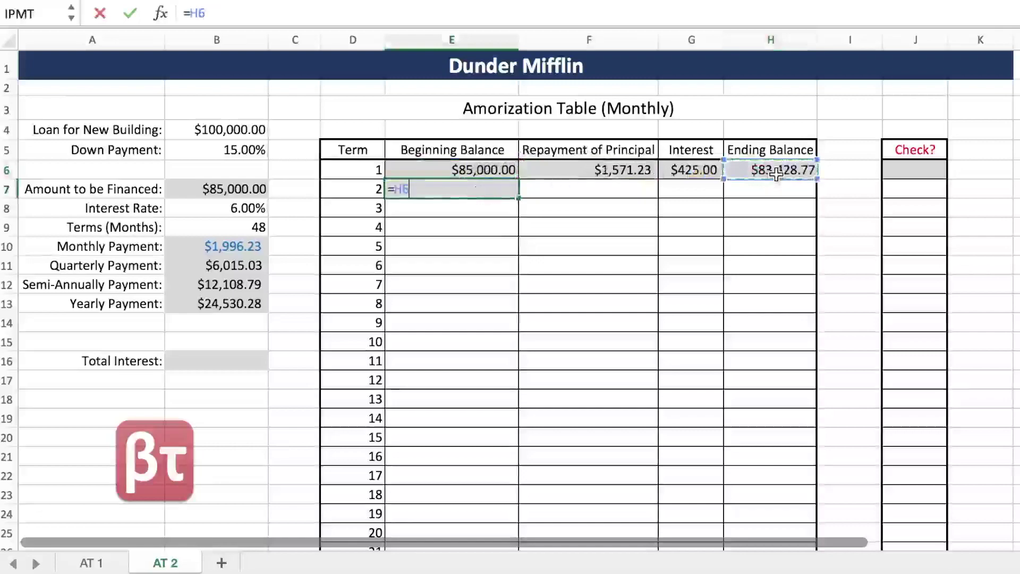
key(ctrl+Return)
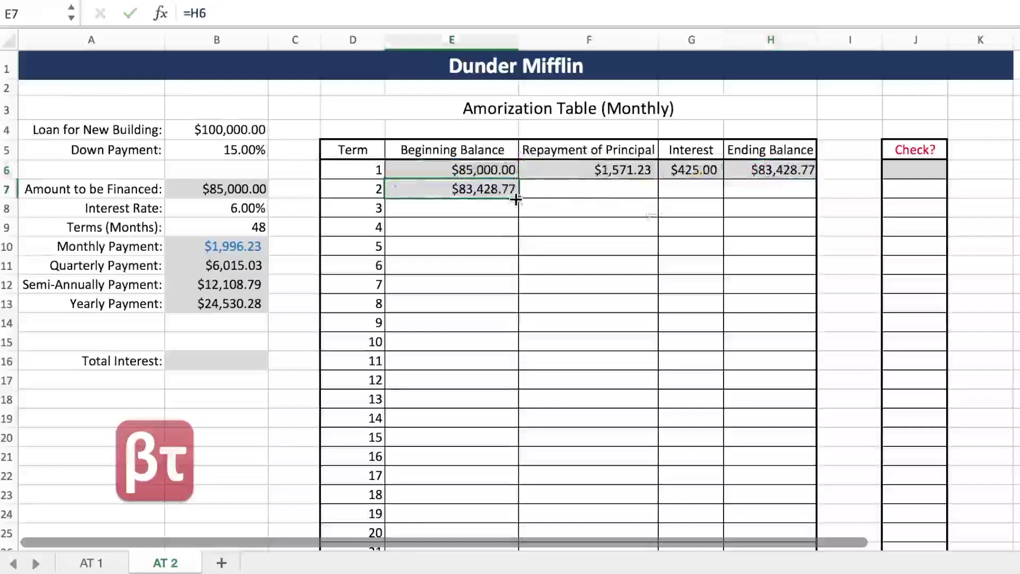
double_click(517, 198)
Step: Fill the row 6 Repayment of Principal, Interest and Ending Balance formulas down through term 48 and check the final balance in H53
click(576, 169)
double_click(657, 179)
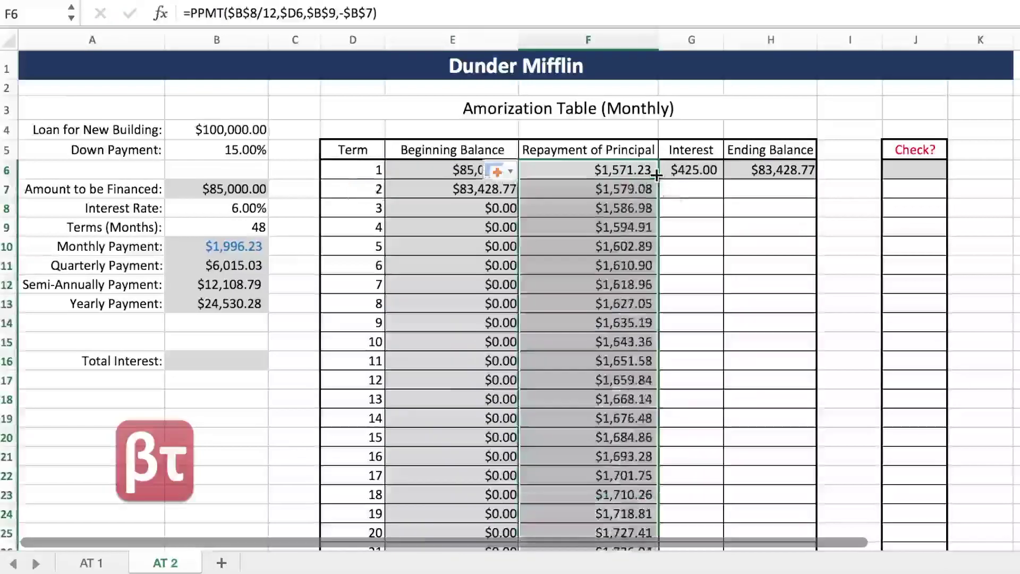
click(685, 170)
double_click(722, 180)
click(769, 179)
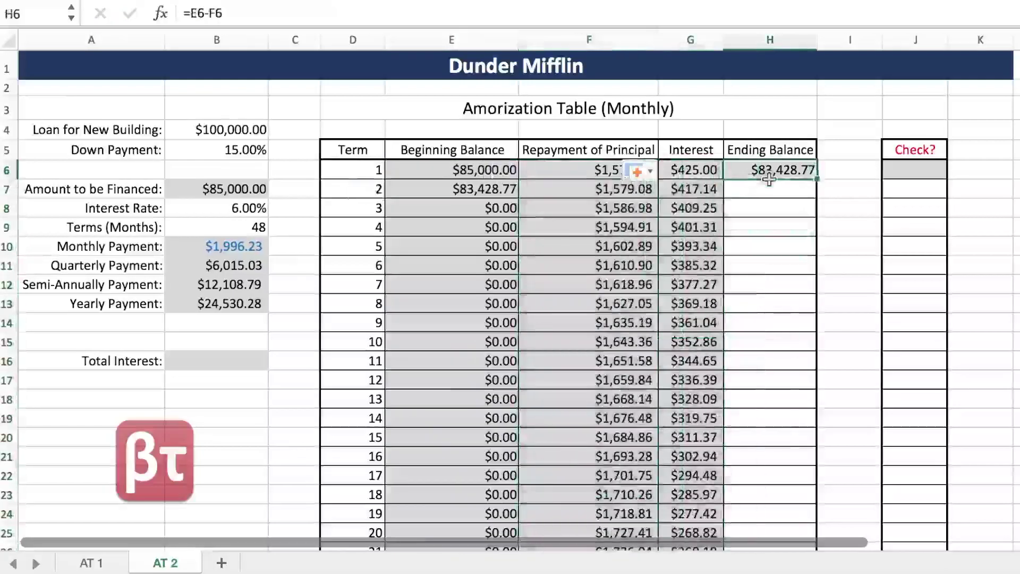
double_click(817, 179)
scroll(729, 340, down, 20)
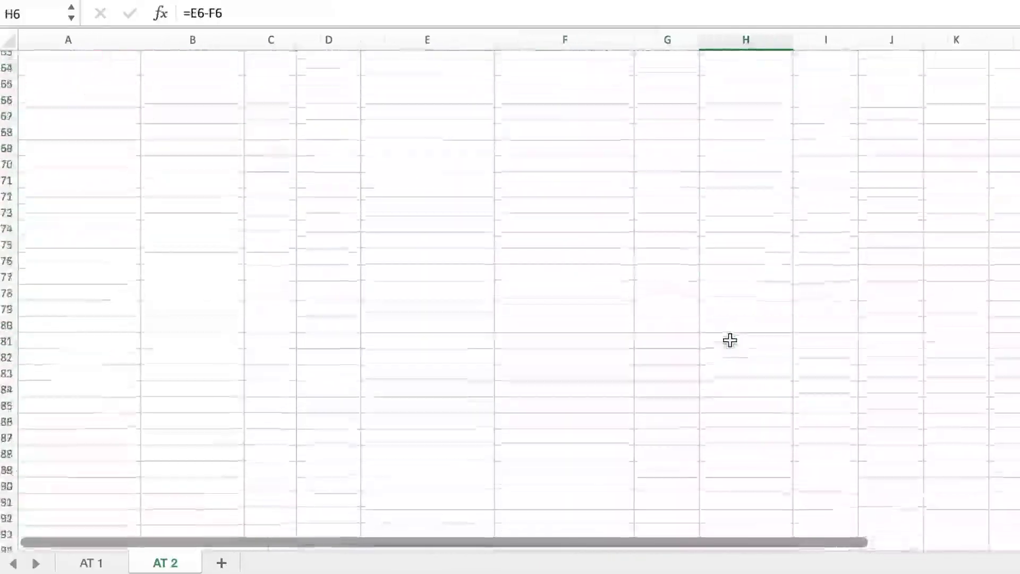
scroll(730, 340, up, 7)
click(756, 257)
scroll(761, 257, up, 3)
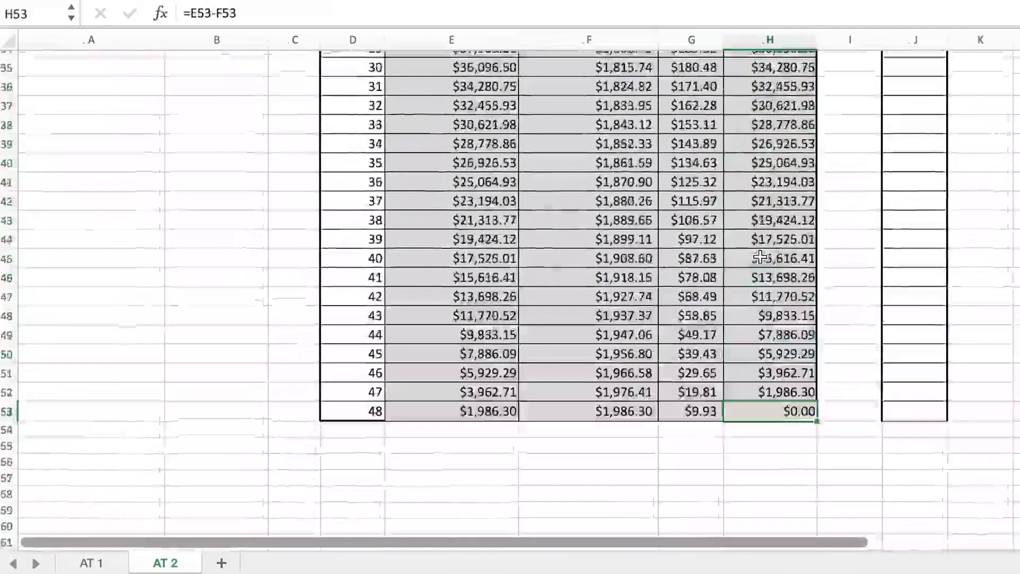
Step: Fill the Check? column from J6 down with the formula =F6+G6 and compare it with the Monthly Payment in B10
scroll(761, 257, up, 10)
click(909, 168)
text(=)
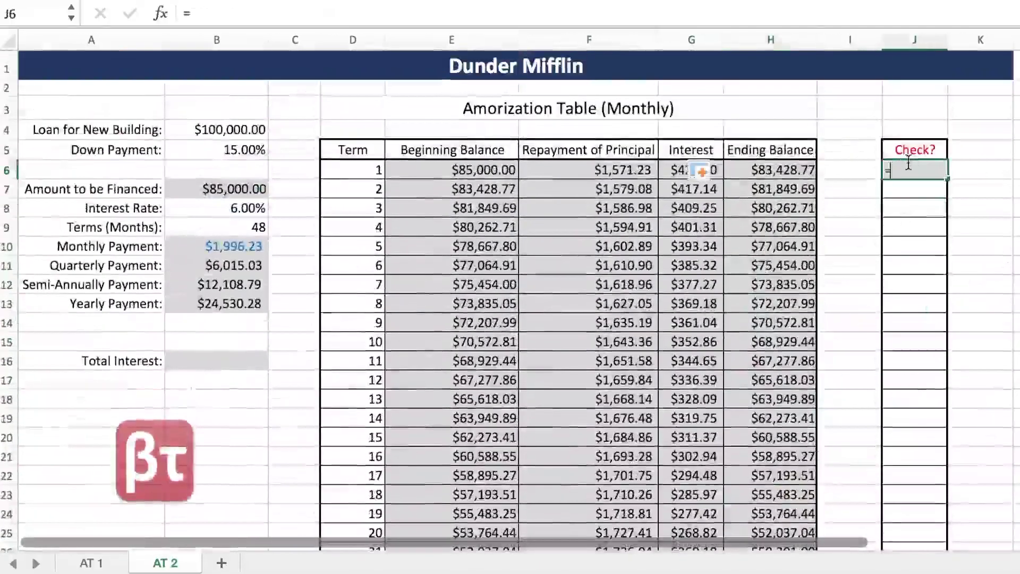
click(568, 171)
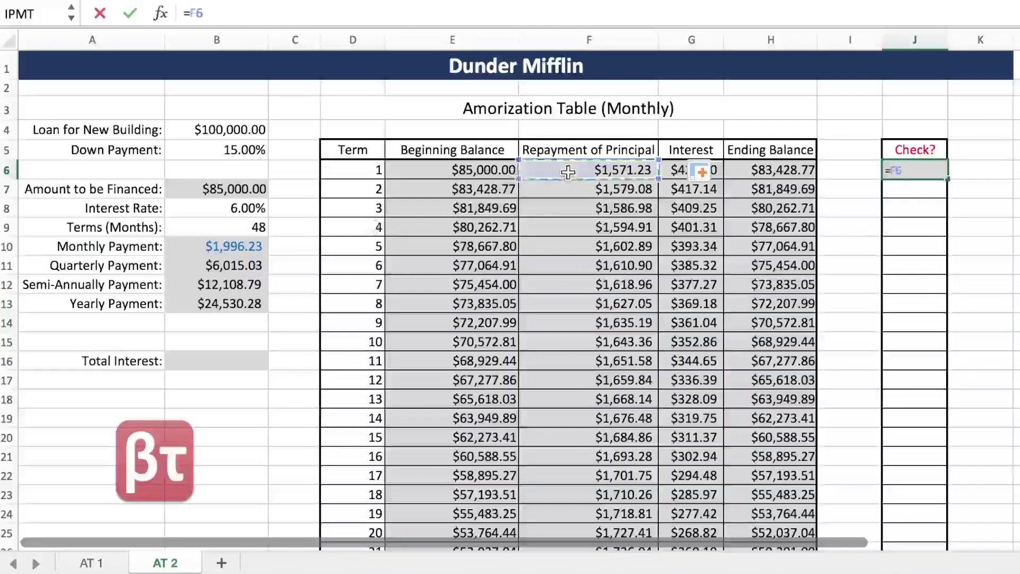
text(+)
click(691, 170)
key(Return)
double_click(947, 179)
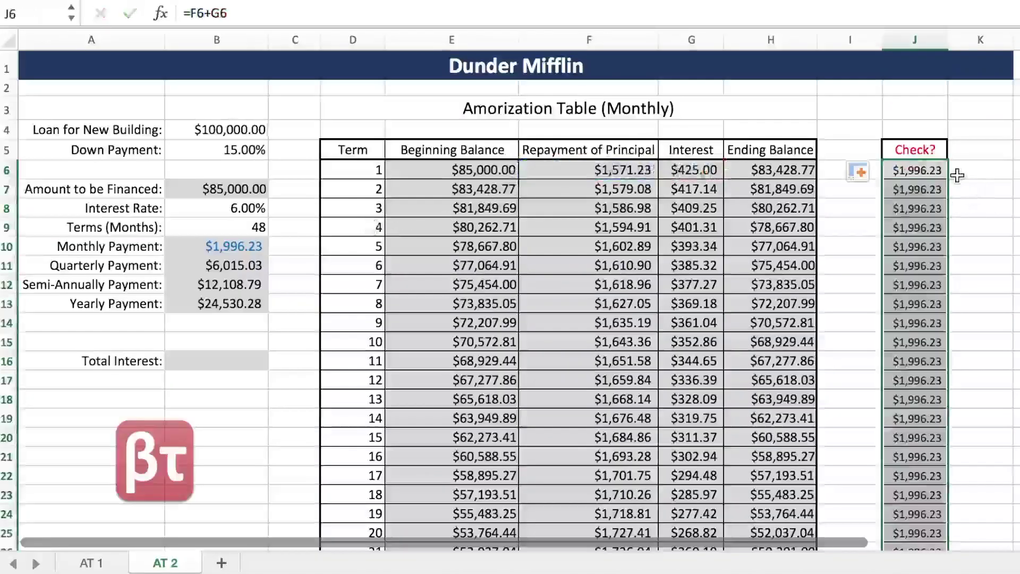
click(252, 250)
click(911, 170)
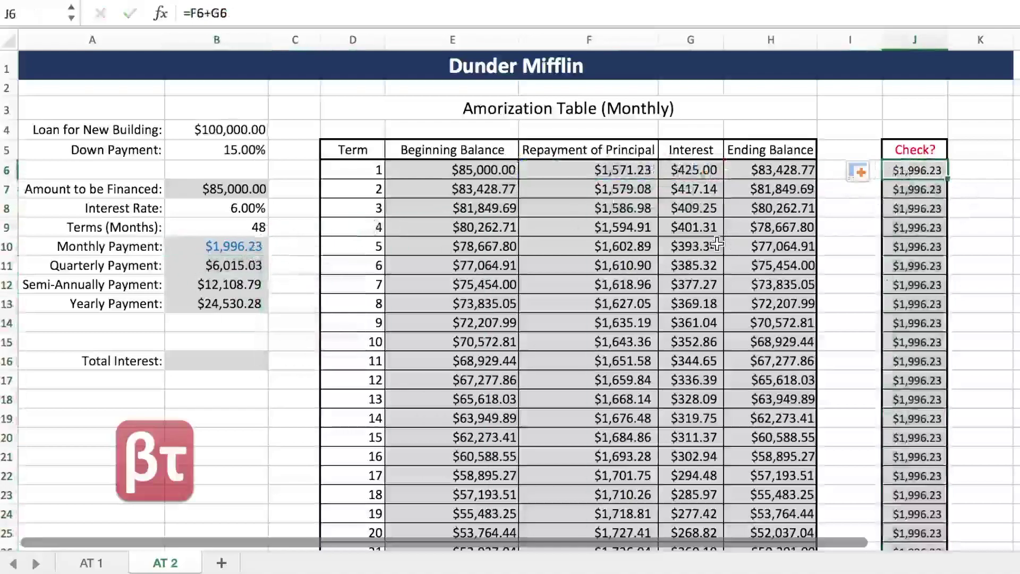
Step: Calculate the Total Interest in B16 with the formula =SUM(G6:G53)
click(201, 361)
text(=)
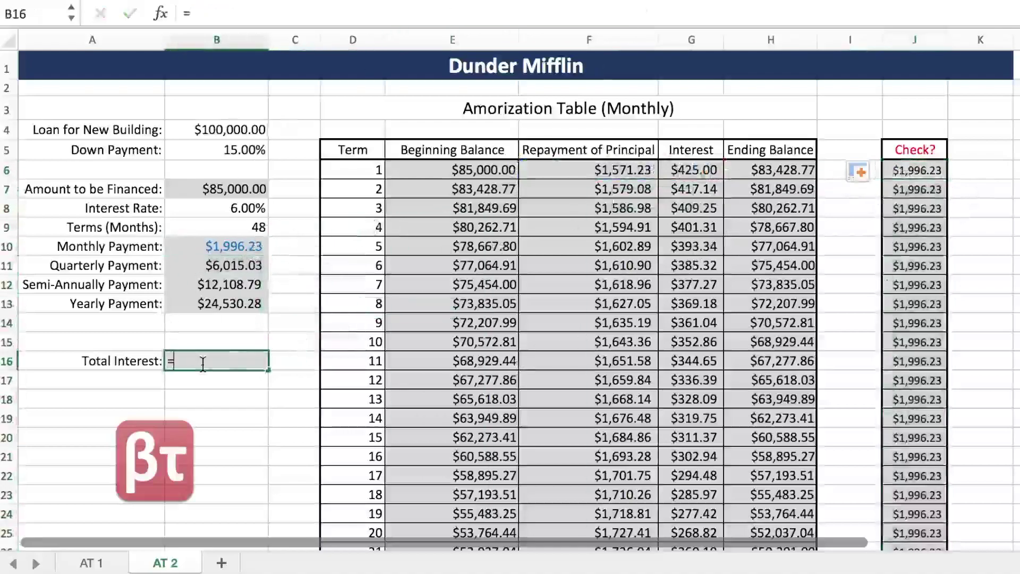
text(SUM()
click(695, 166)
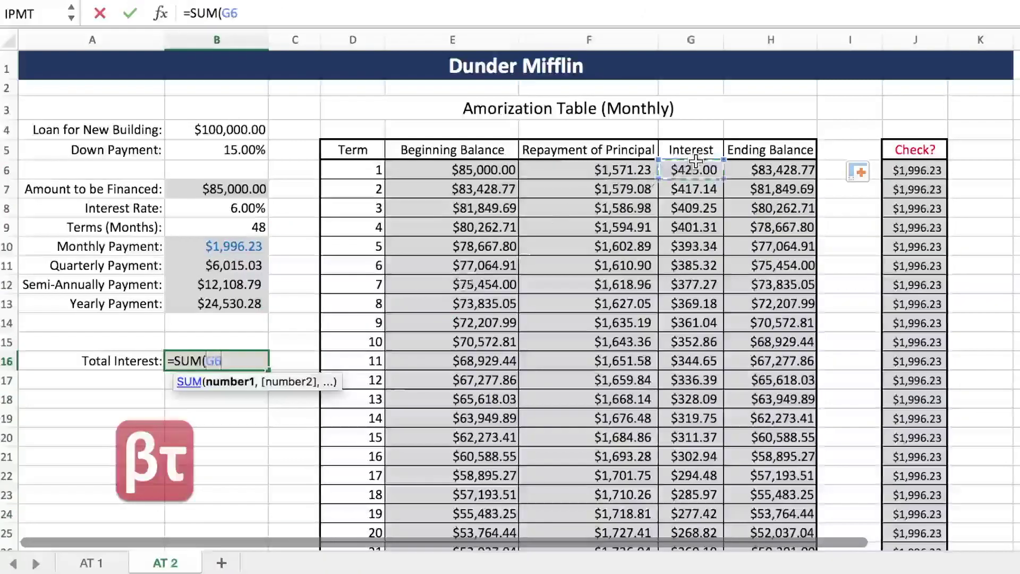
key(ctrl+shift+Down)
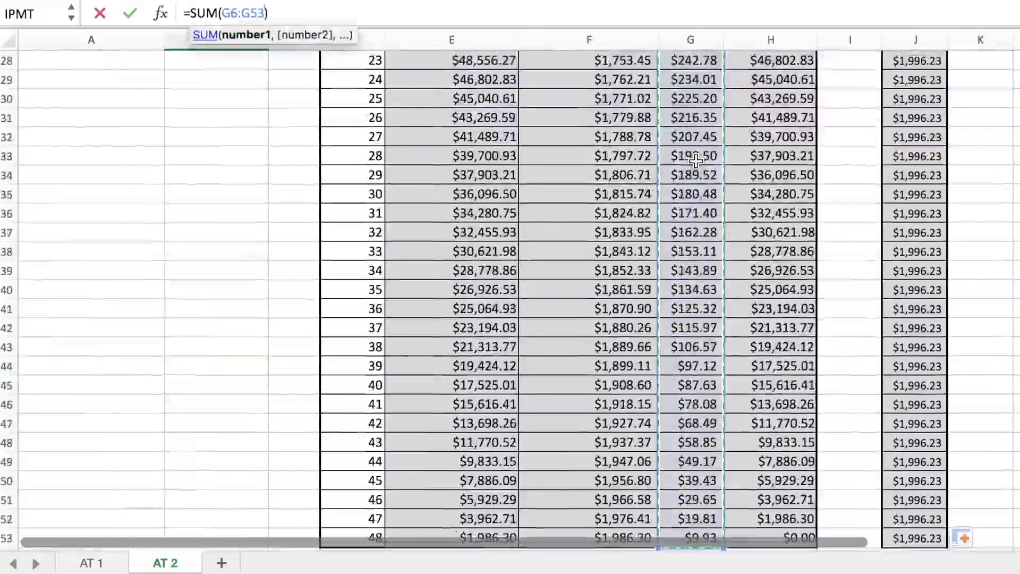
key(Return)
scroll(311, 256, up, 5)
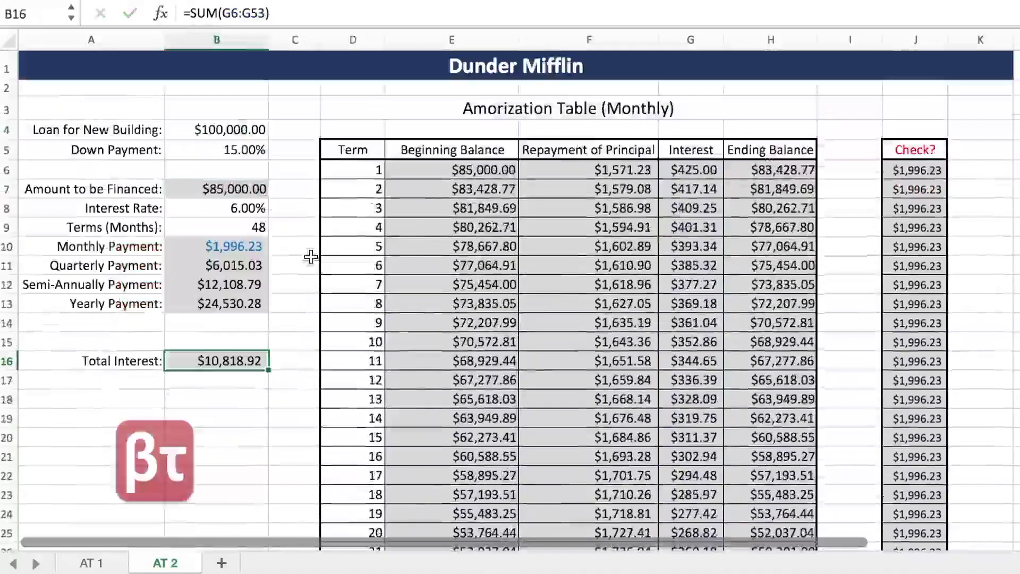
Step: Review the payment formulas up to the Quarterly Payment in B11 and switch to the AT 1 sheet for comparison
key(Up)
key(Up)
key(Up)
key(Up)
key(Up)
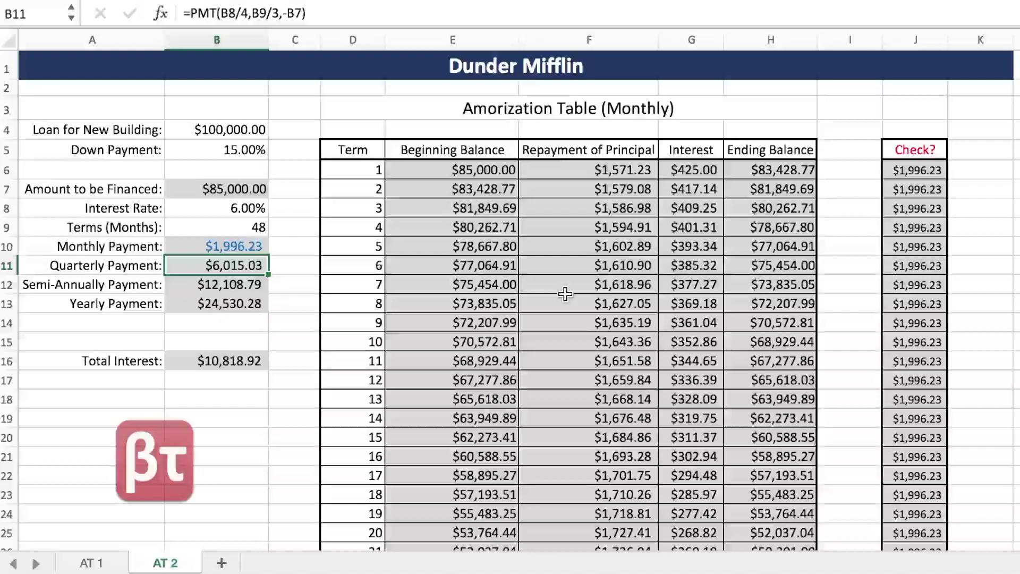
click(96, 562)
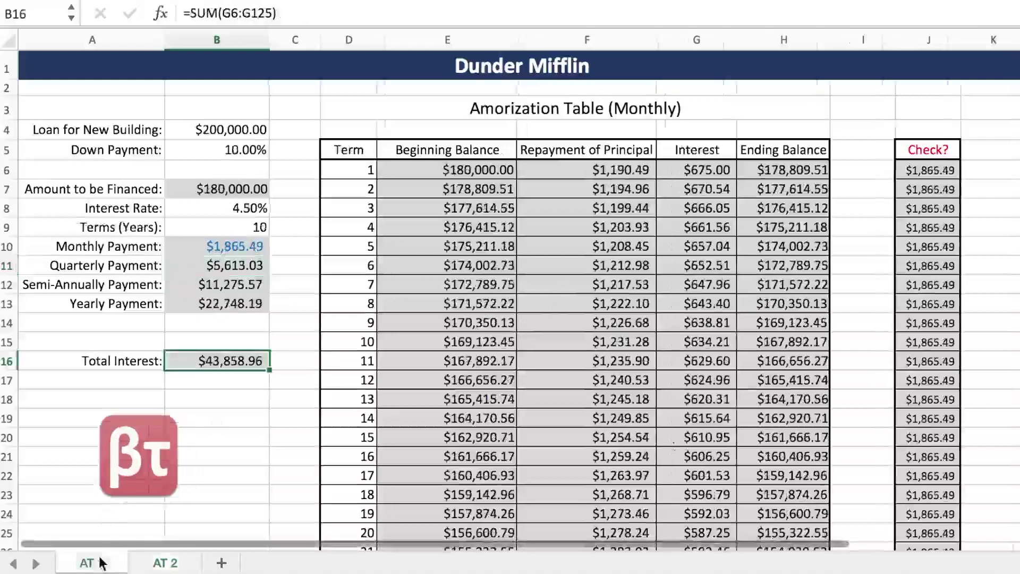